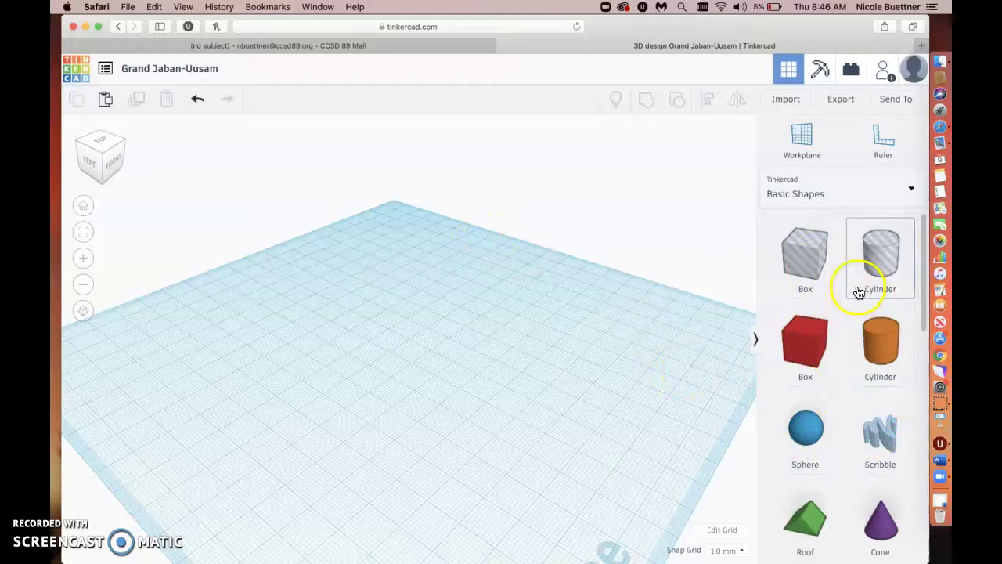
Step: Place a solid red box near the middle of the workplane and a solid orange cylinder next to it
left_click_drag(808, 339, 422, 386)
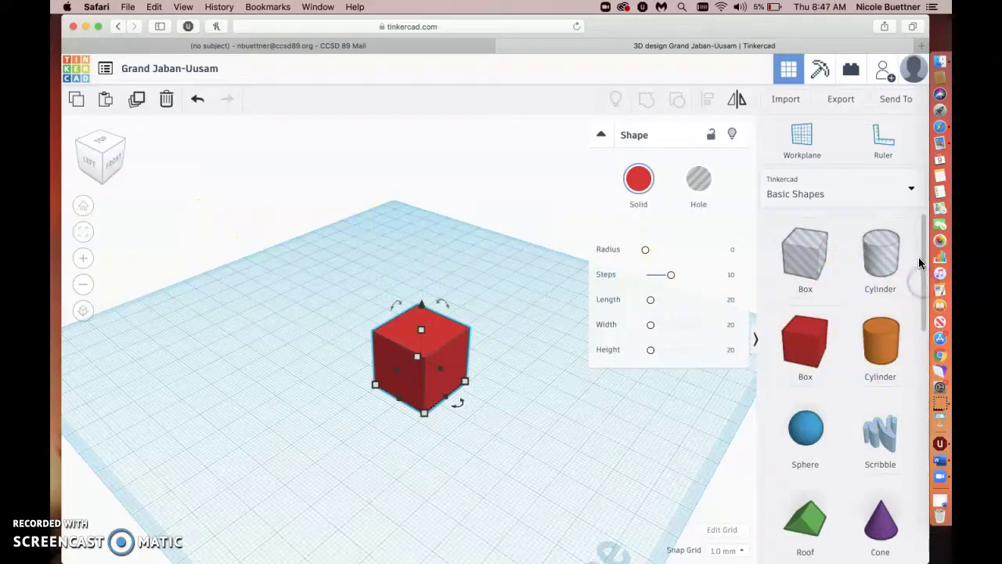
mouse_move(922, 243)
left_mouse_down()
mouse_move(921, 317)
mouse_move(923, 235)
left_mouse_up()
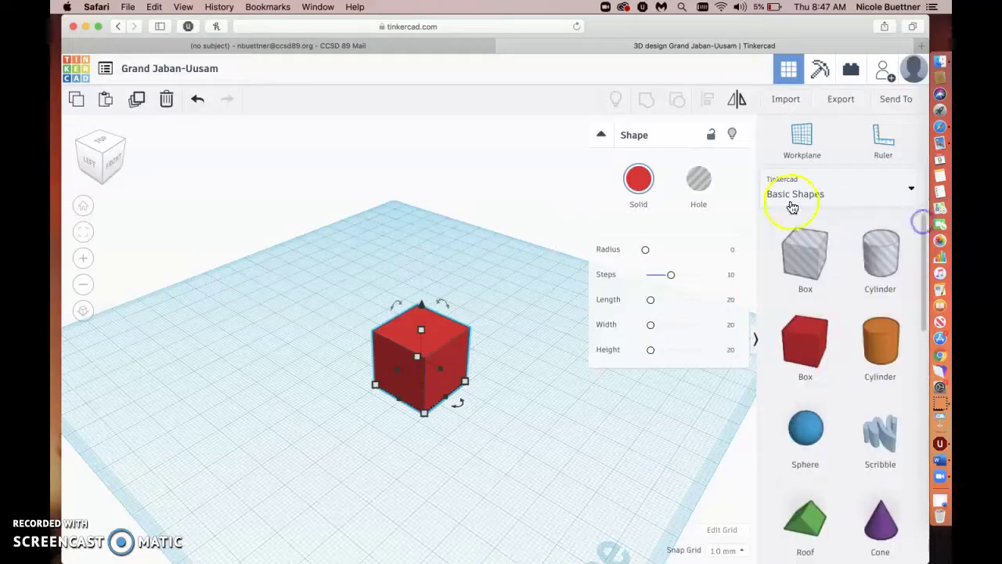
left_click(882, 358)
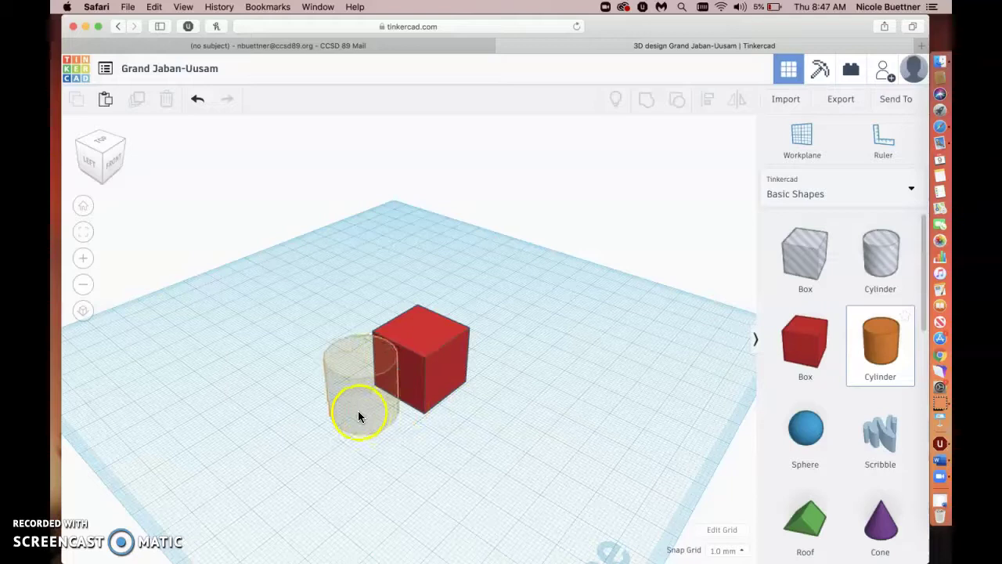
left_click(354, 428)
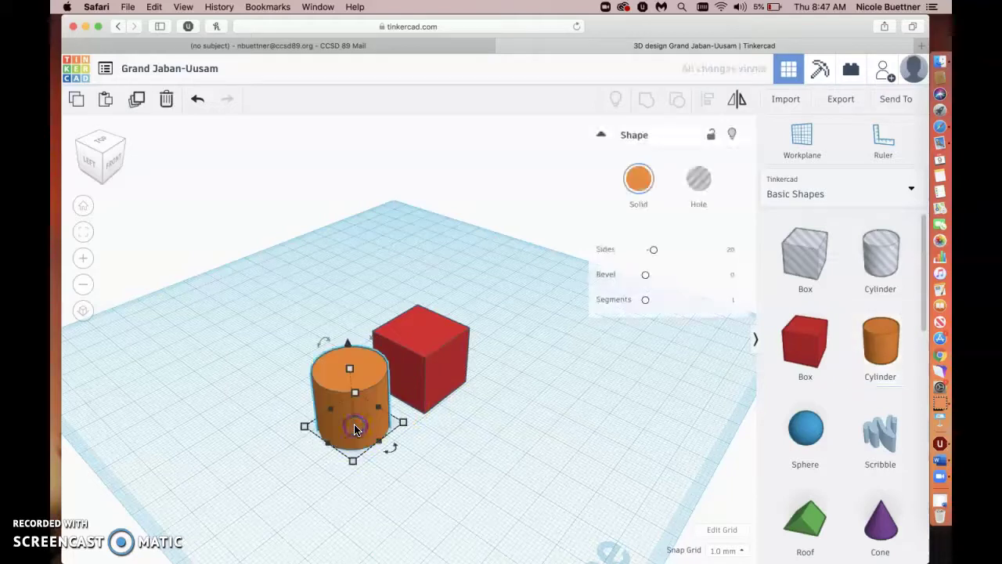
Step: Move the orange cylinder across the workplane into the red box so their footprints overlap
left_click(116, 154)
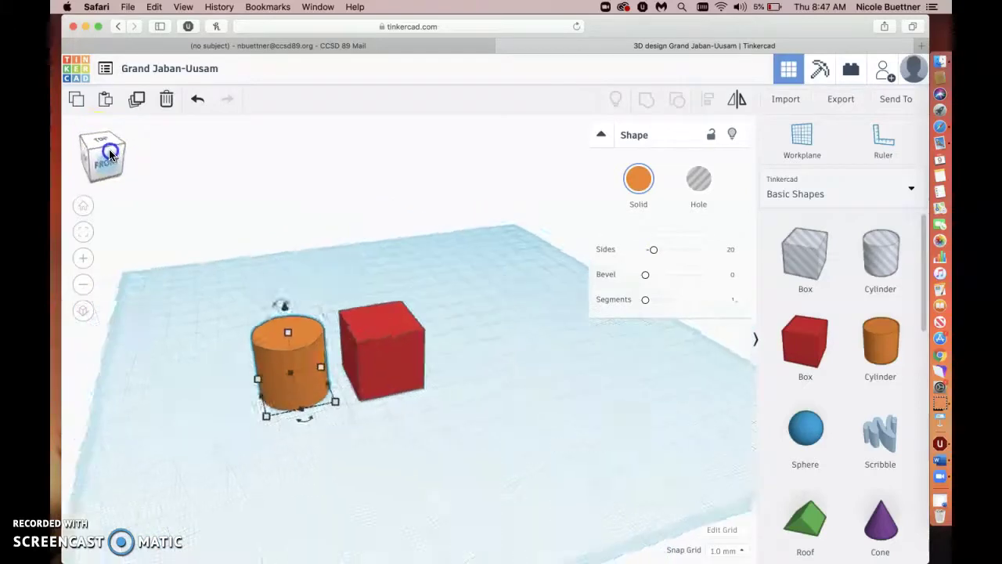
left_click_drag(106, 149, 110, 149)
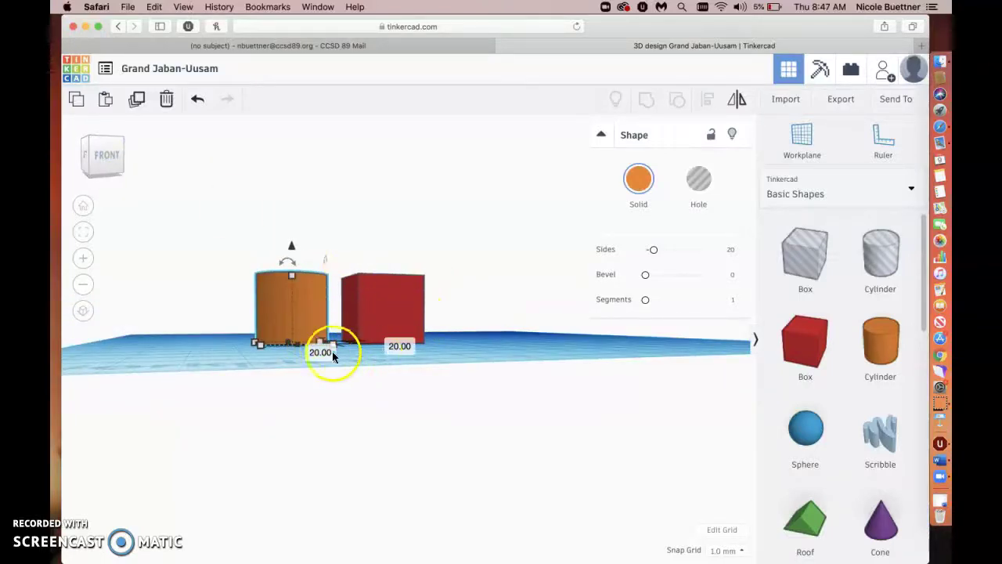
left_click_drag(99, 149, 116, 168)
left_click(118, 167)
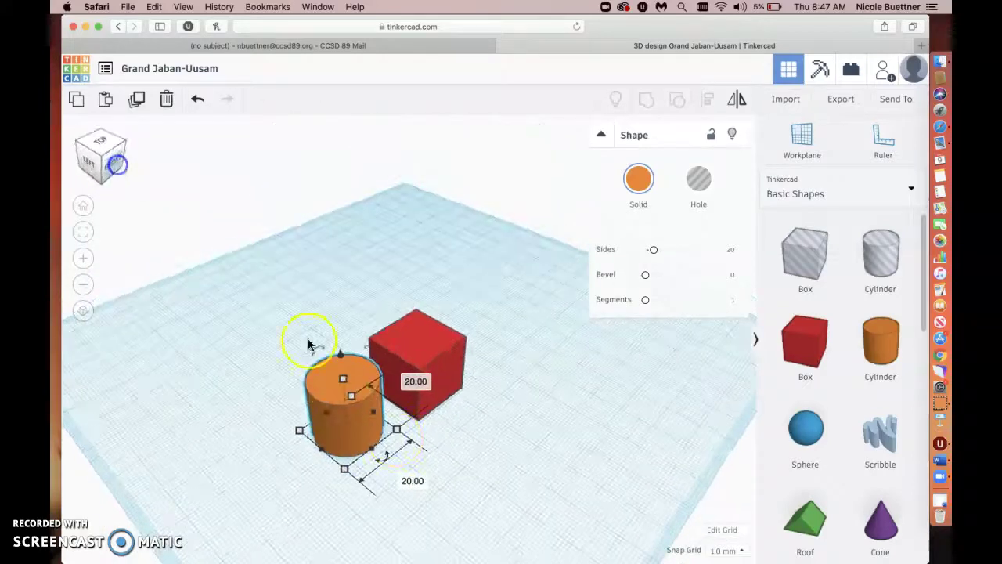
left_click_drag(349, 423, 424, 376)
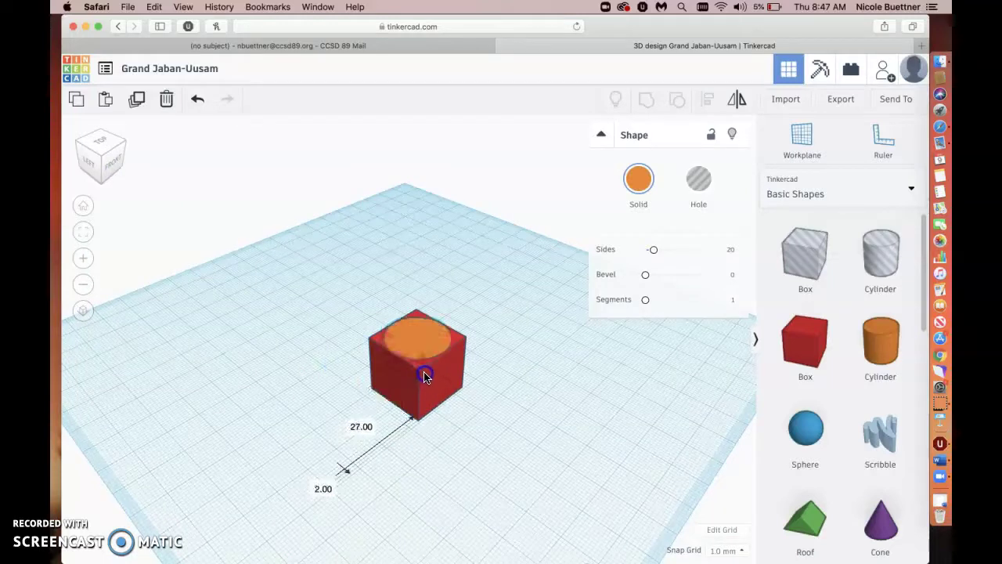
left_click(424, 354)
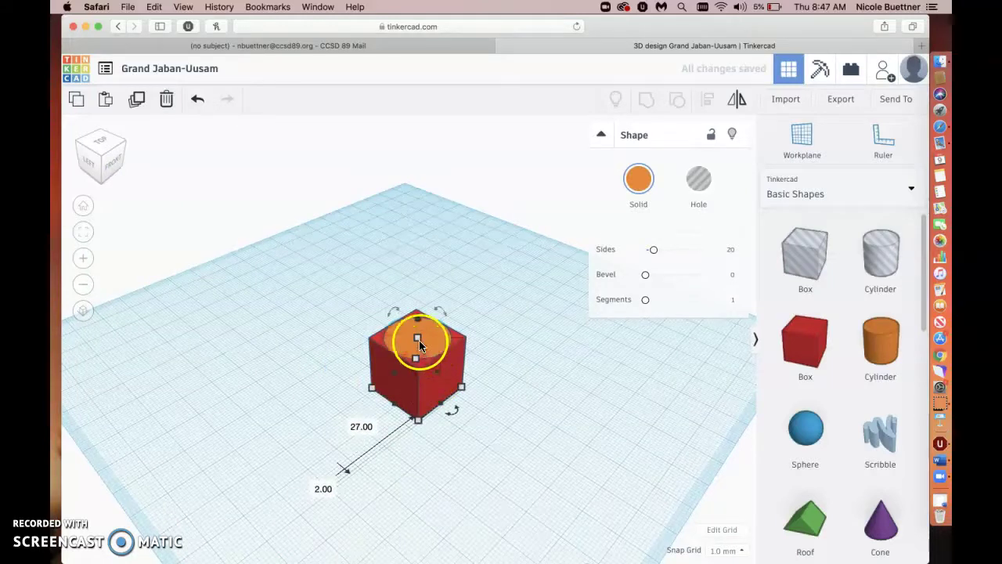
Step: Raise the cylinder 21 mm above the workplane so it sits over the box
scroll(419, 320, "up", 5)
scroll(421, 315, "down", 4)
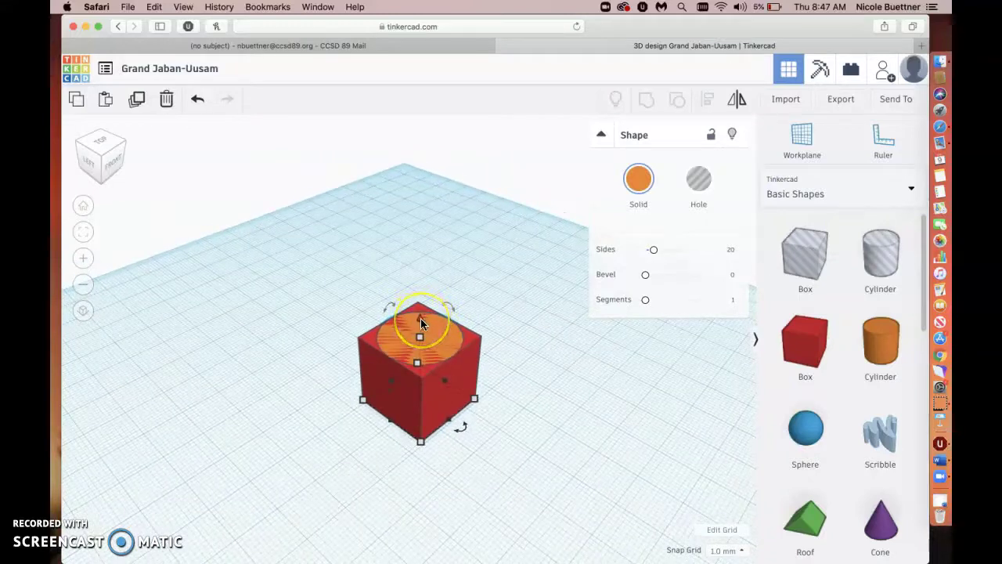
left_click_drag(420, 318, 417, 237)
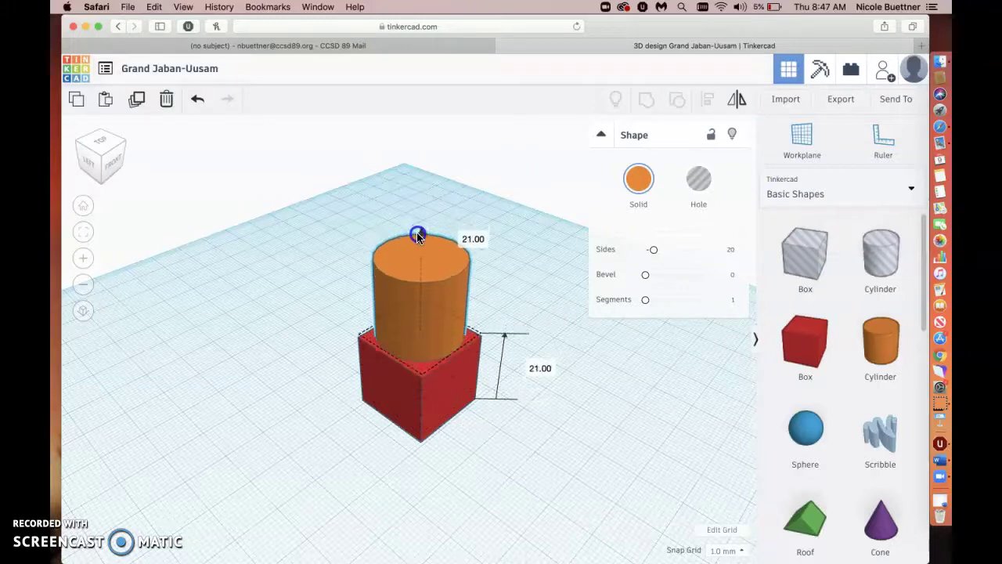
Step: Lower the cylinder to 20 mm above the workplane so its base meets the top of the box
left_click(101, 161)
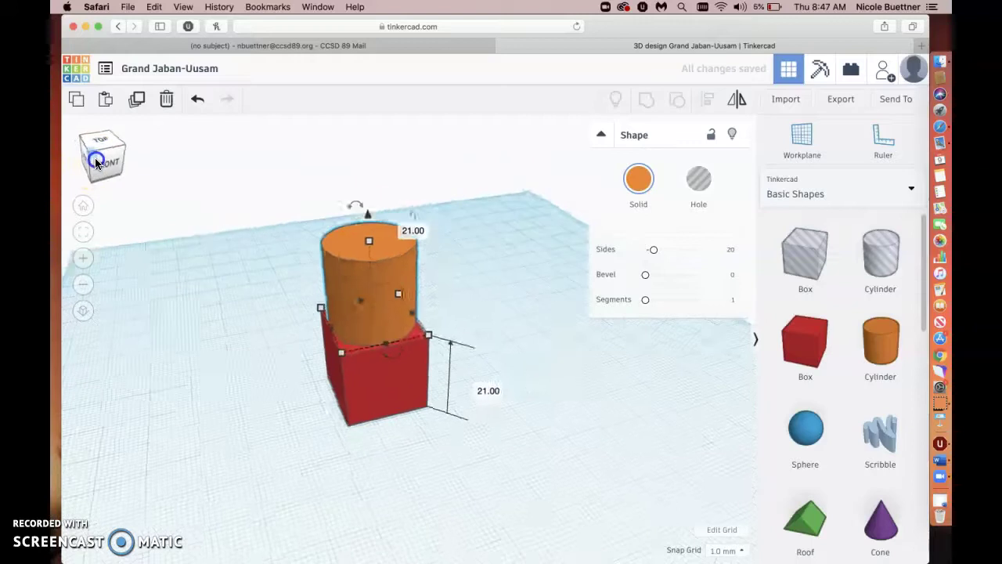
left_click(97, 154)
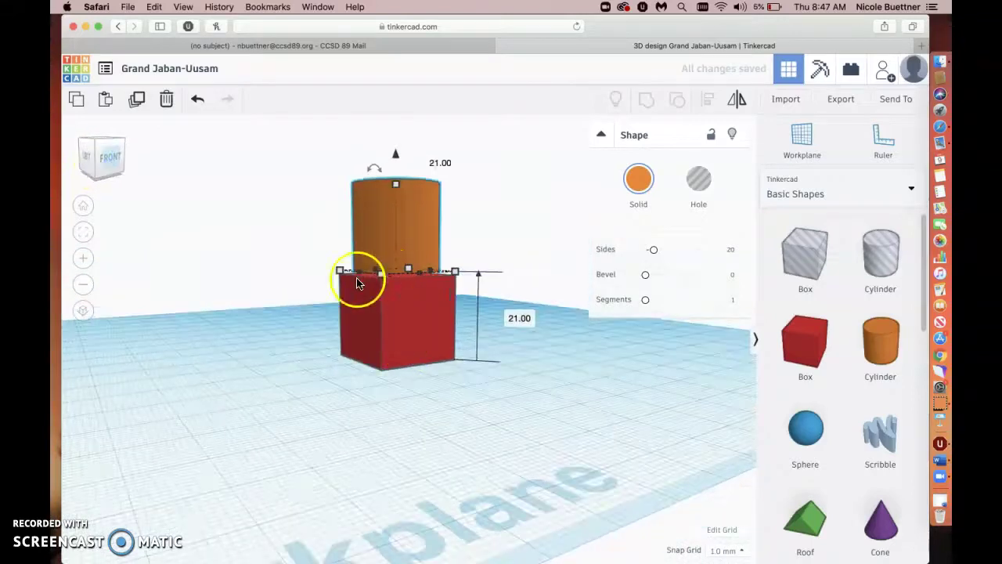
left_click_drag(399, 162, 398, 167)
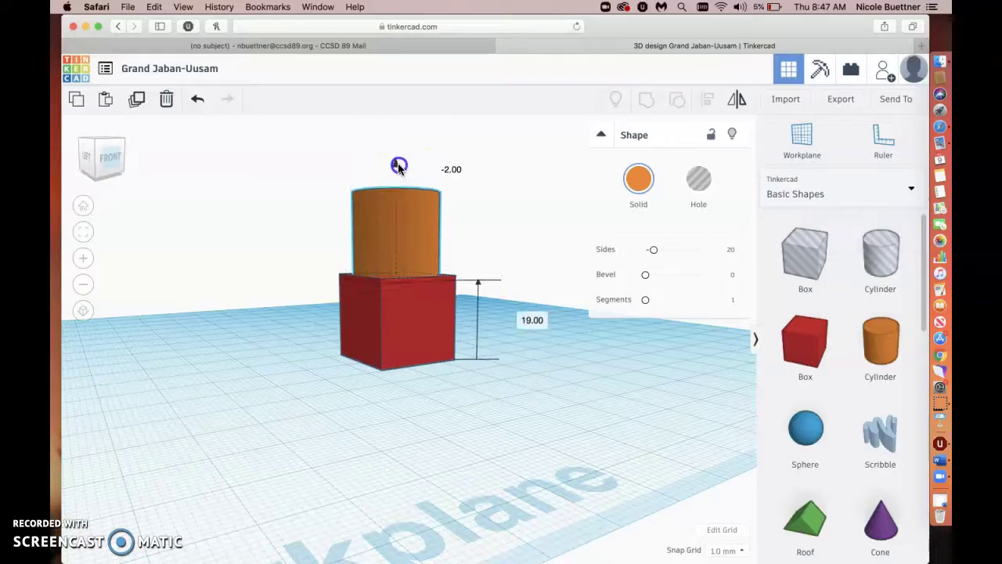
left_click_drag(398, 163, 399, 159)
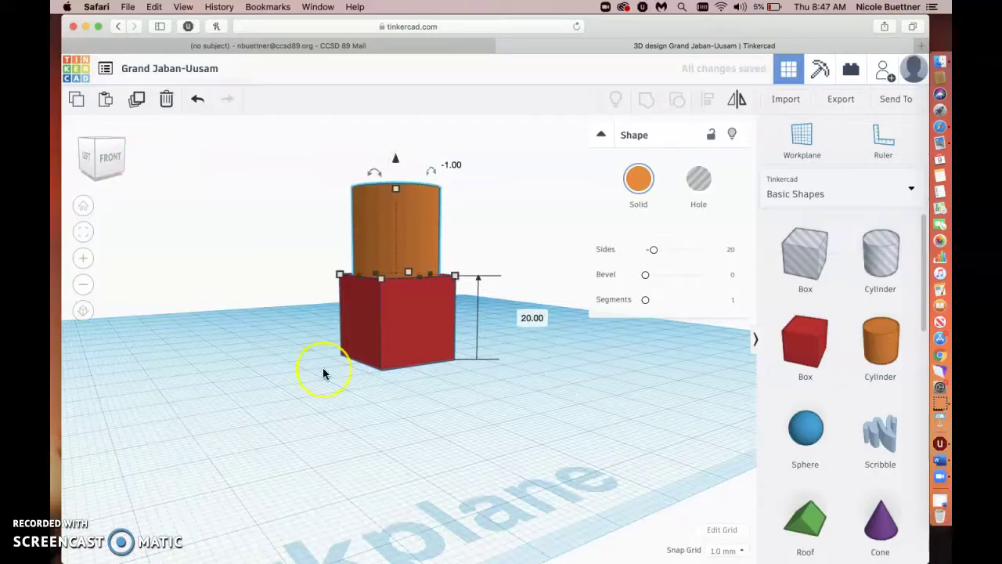
Step: Select the box and the cylinder together and group them into one shape
scroll(322, 374, "up", 6)
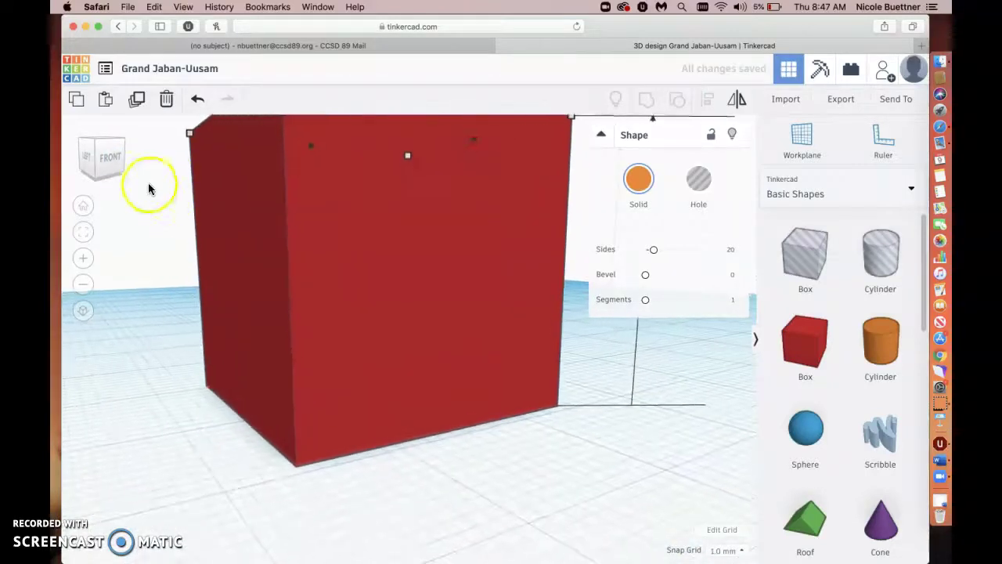
left_click(125, 175)
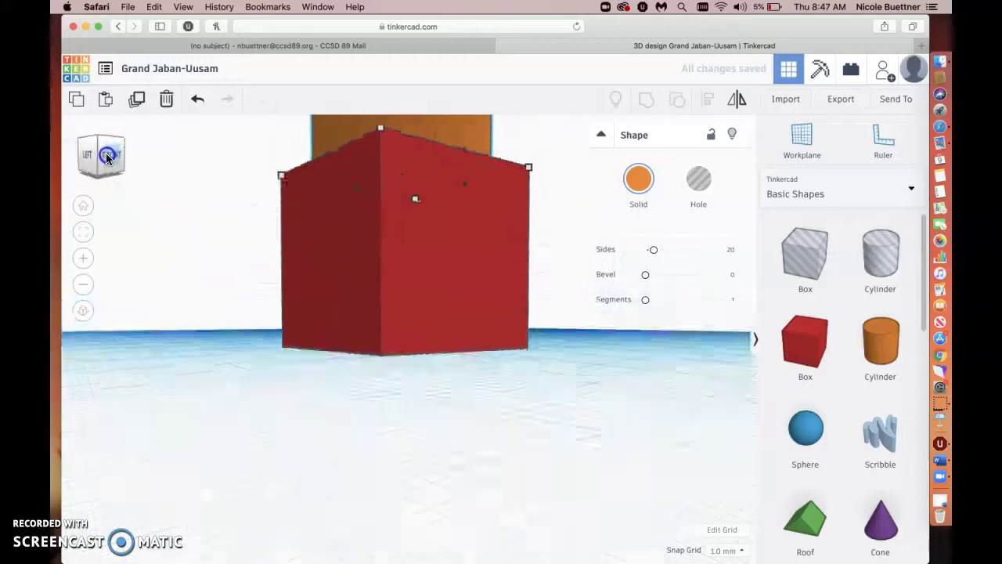
left_click(106, 153)
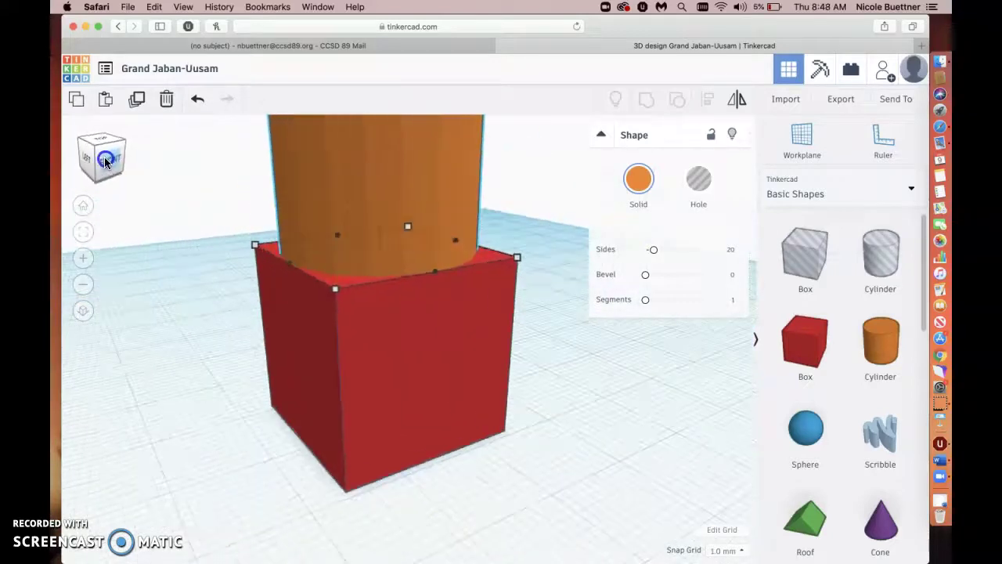
scroll(256, 263, "down", 6)
scroll(256, 260, "up", 5)
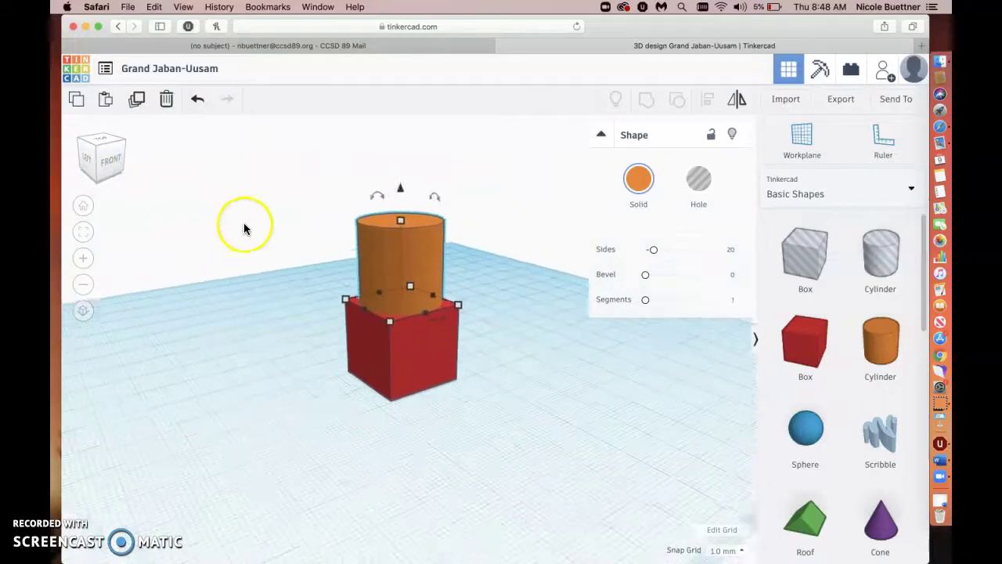
scroll(277, 220, "down", 3)
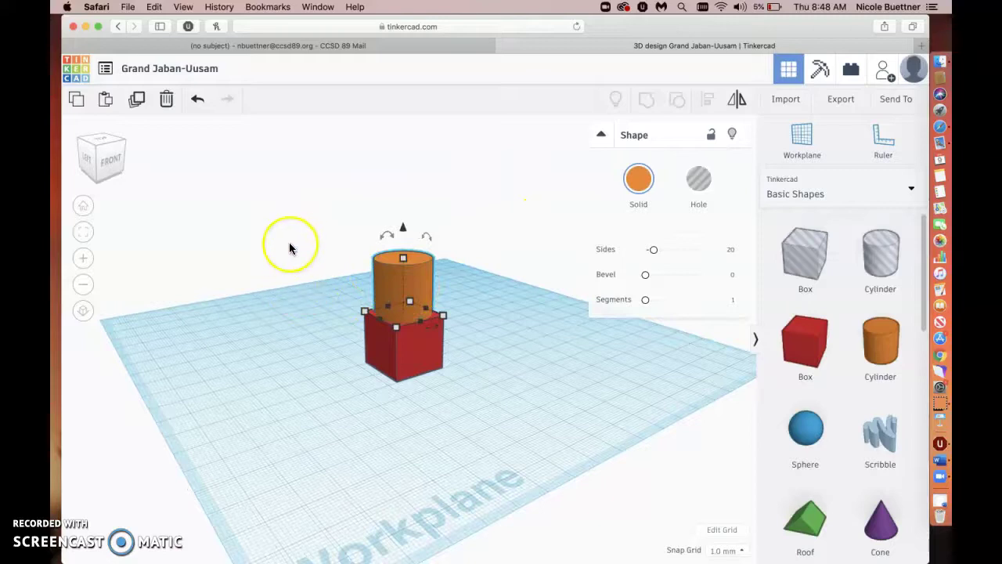
left_click(289, 286)
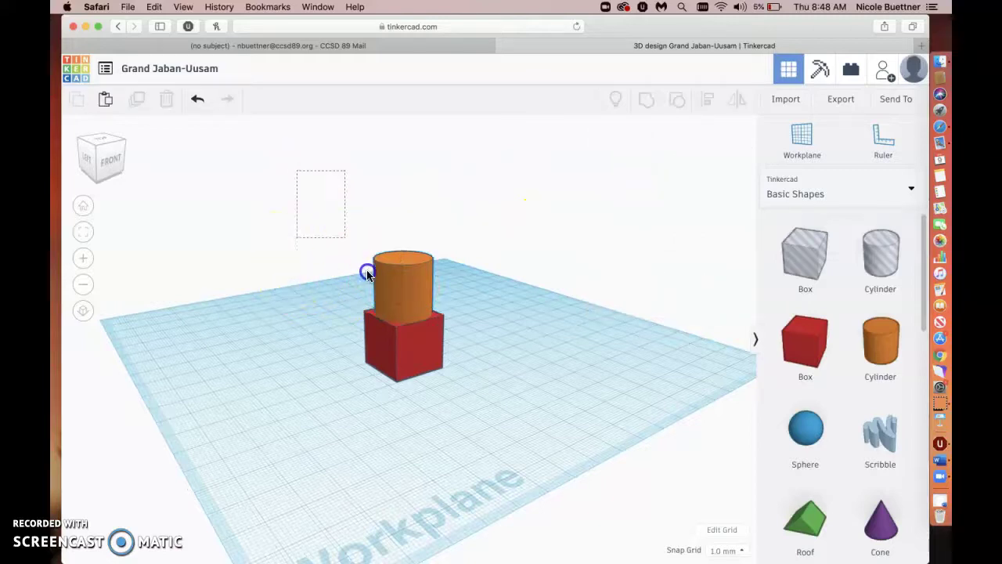
left_click_drag(494, 413, 495, 414)
left_click(408, 354)
left_click(638, 206)
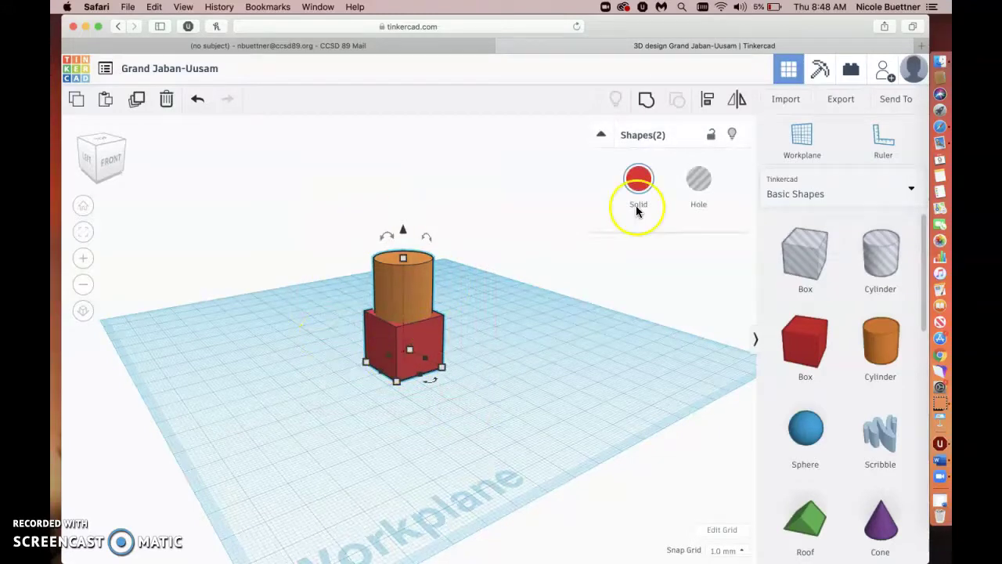
left_click(655, 105)
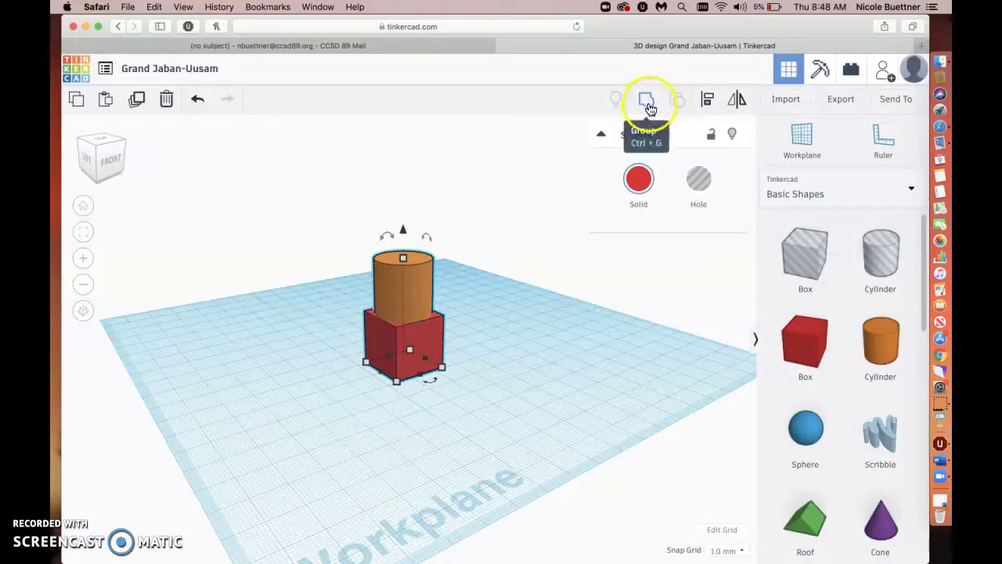
left_click(650, 106)
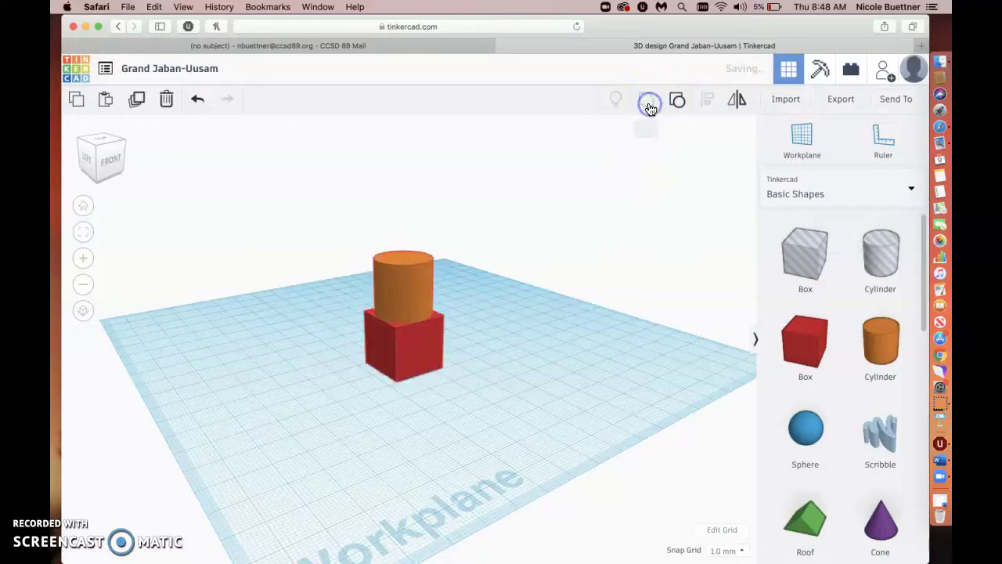
left_click(290, 299)
left_click(405, 296)
left_click(291, 291)
Step: Move the grouped box and cylinder together about 1 mm along the workplane
scroll(290, 295, "up", 2)
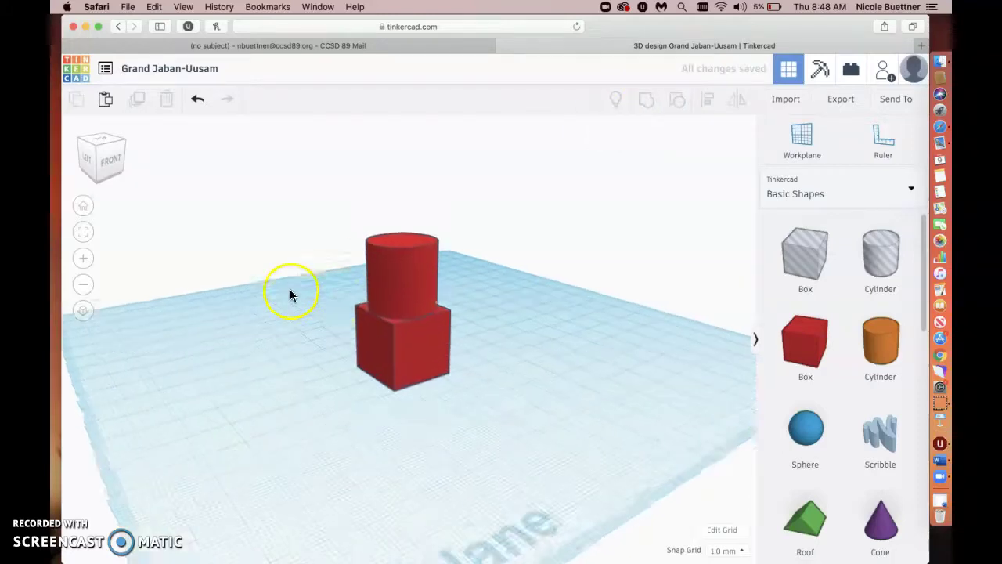
scroll(118, 164, "down", 3)
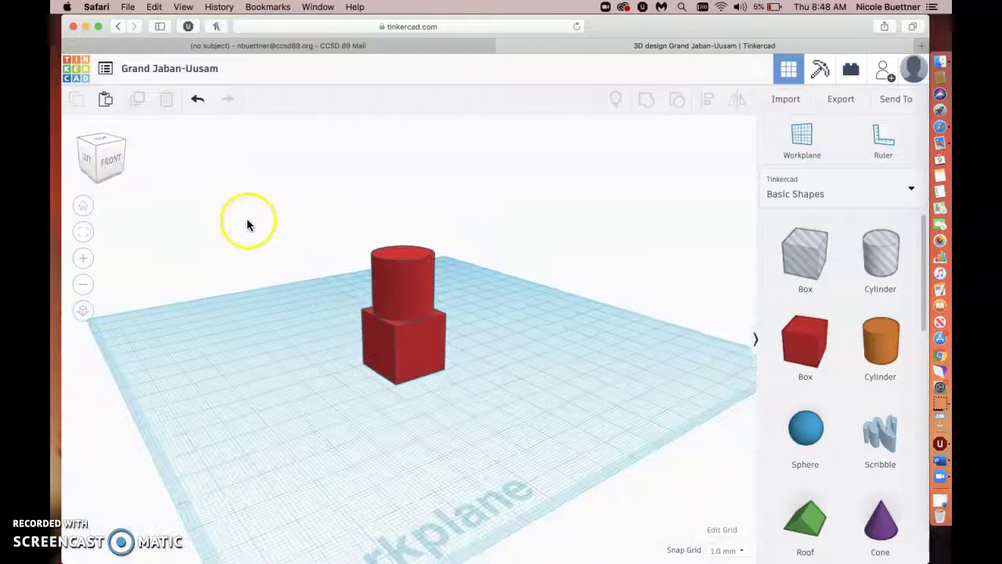
left_click(118, 164)
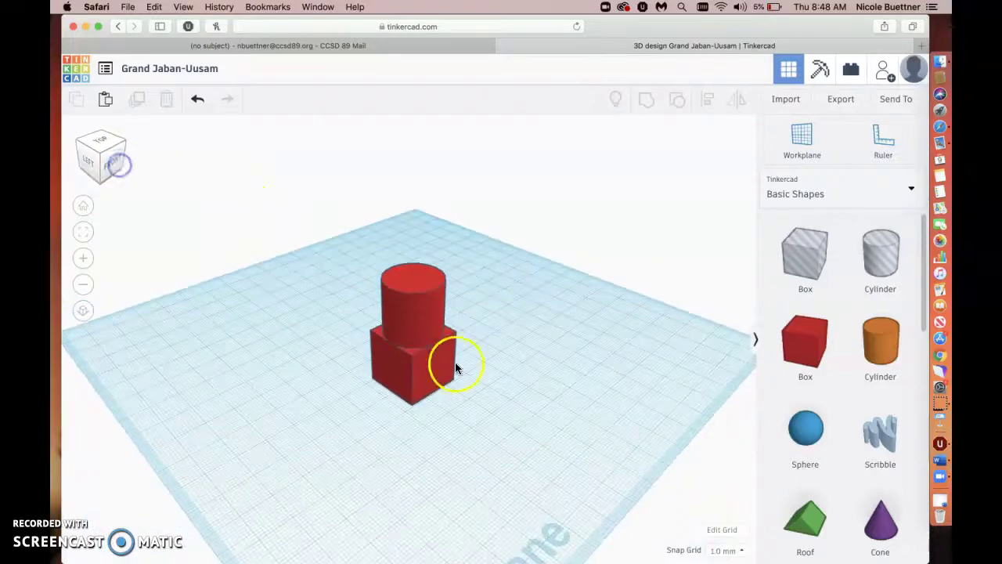
mouse_move(414, 319)
left_mouse_down()
mouse_move(358, 320)
mouse_move(448, 302)
mouse_move(472, 347)
mouse_move(413, 325)
mouse_move(417, 336)
left_mouse_up()
left_click(284, 357)
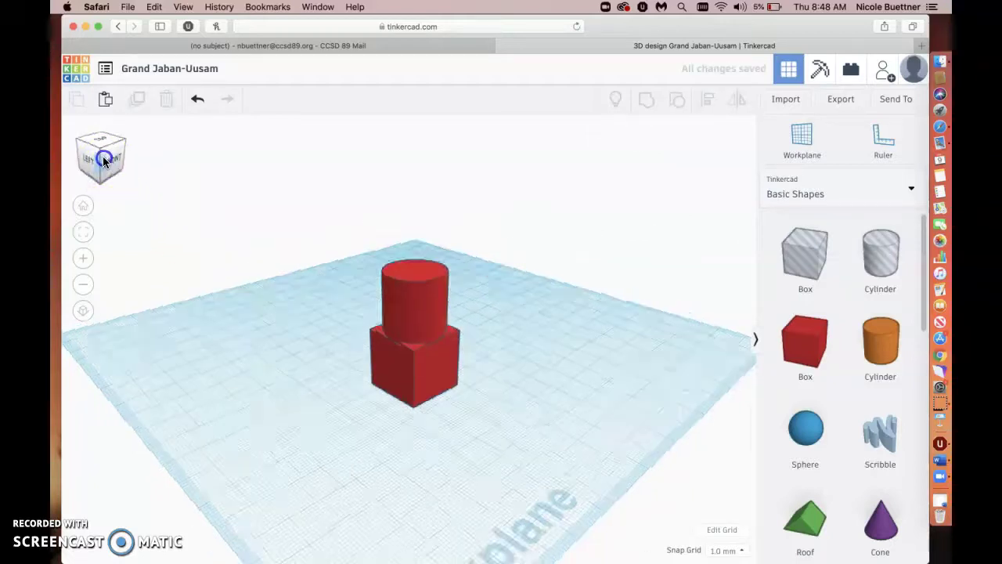
left_click(102, 156)
mouse_move(407, 313)
left_mouse_down()
mouse_move(459, 278)
mouse_move(434, 329)
mouse_move(394, 313)
mouse_move(405, 314)
left_mouse_up()
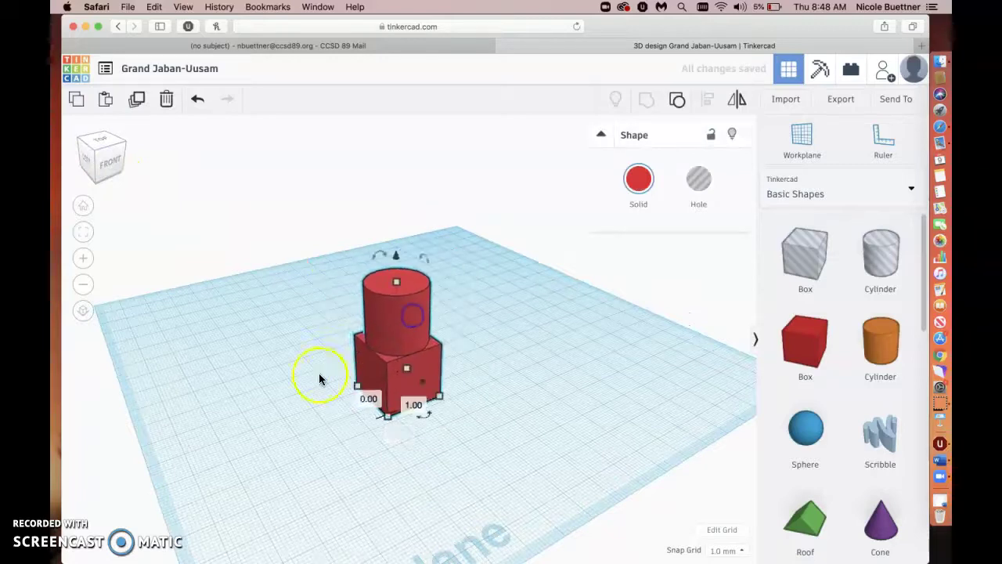
Step: Ungroup the combined shape back into a separate box and cylinder
left_click(319, 374)
left_click_drag(472, 228, 471, 227)
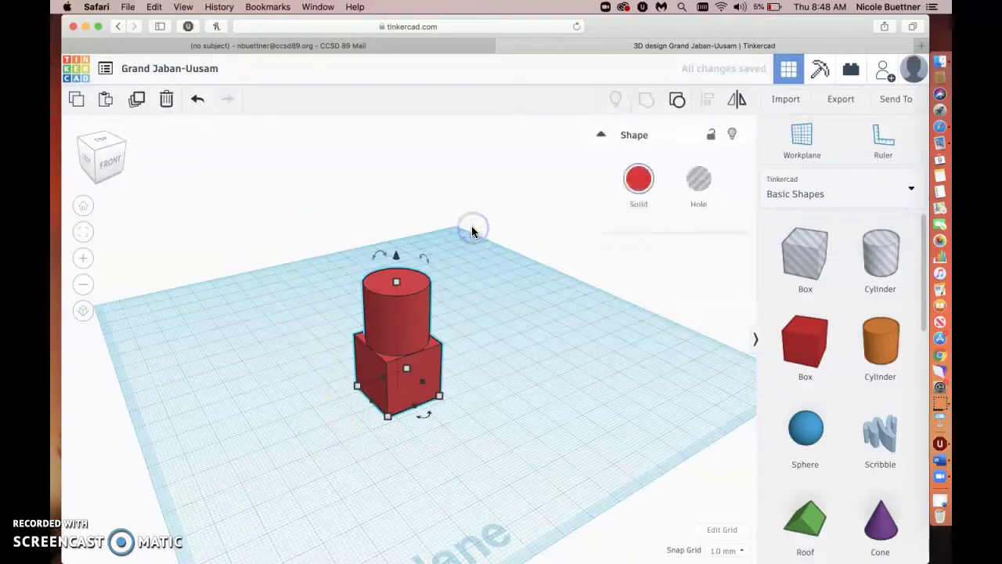
left_click(678, 103)
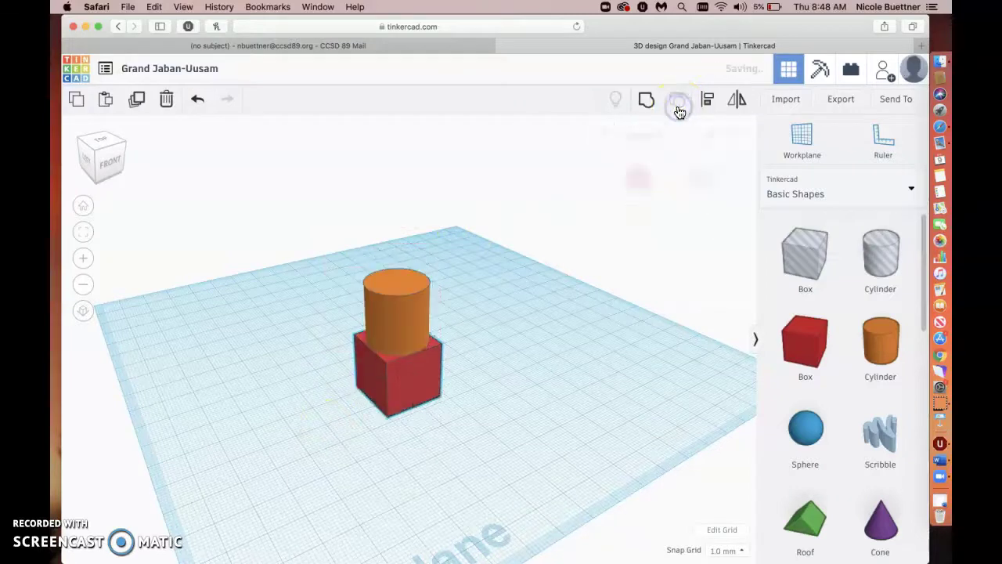
Step: Move only the cylinder about 1 mm horizontally on top of the box
left_click(238, 384)
left_click(389, 318)
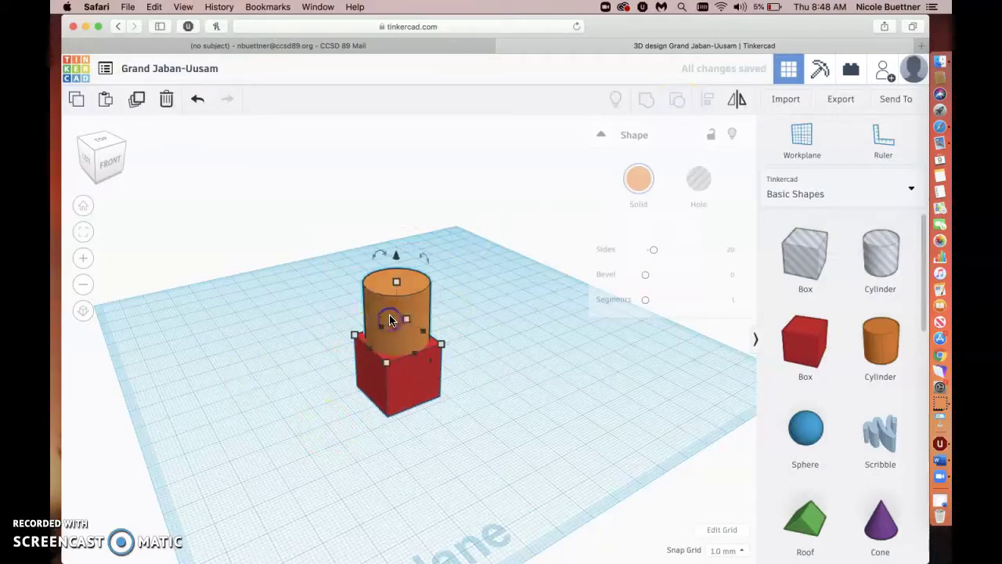
left_click_drag(397, 327, 410, 292)
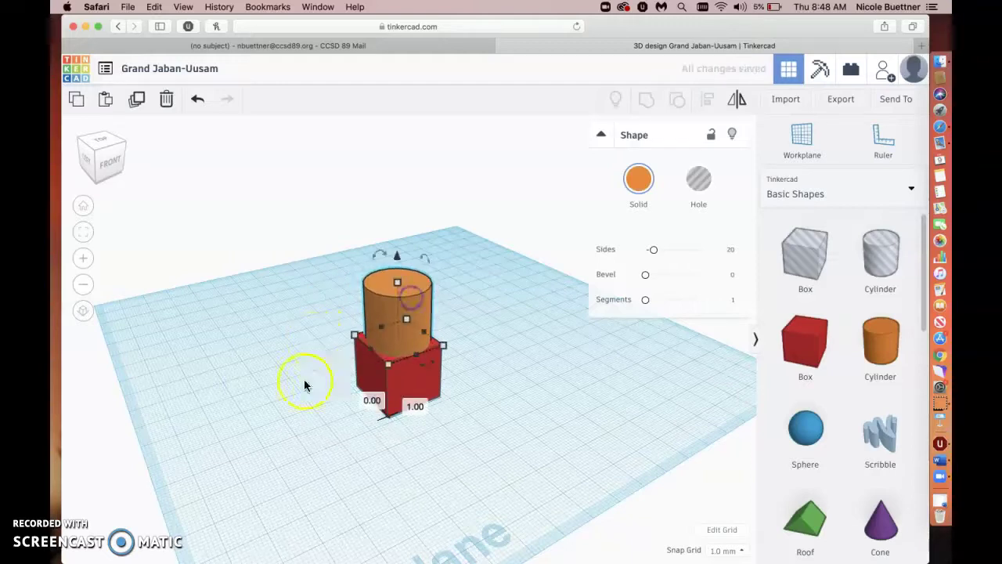
Step: Regroup the box and the cylinder into a single shape and deselect it
left_click(354, 385)
left_click_drag(311, 446, 498, 206)
left_click(646, 99)
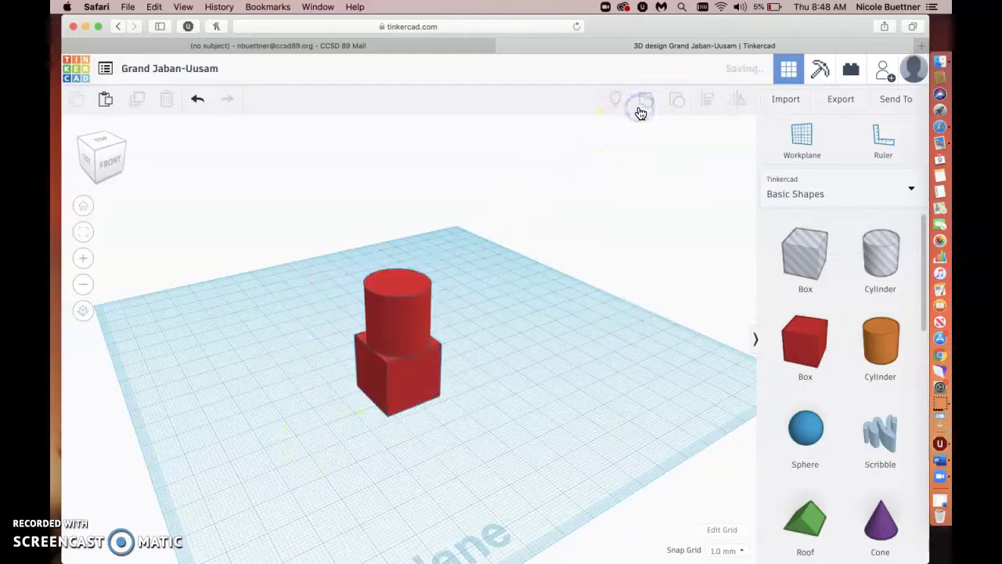
left_click(308, 277)
left_click_drag(108, 163, 110, 163)
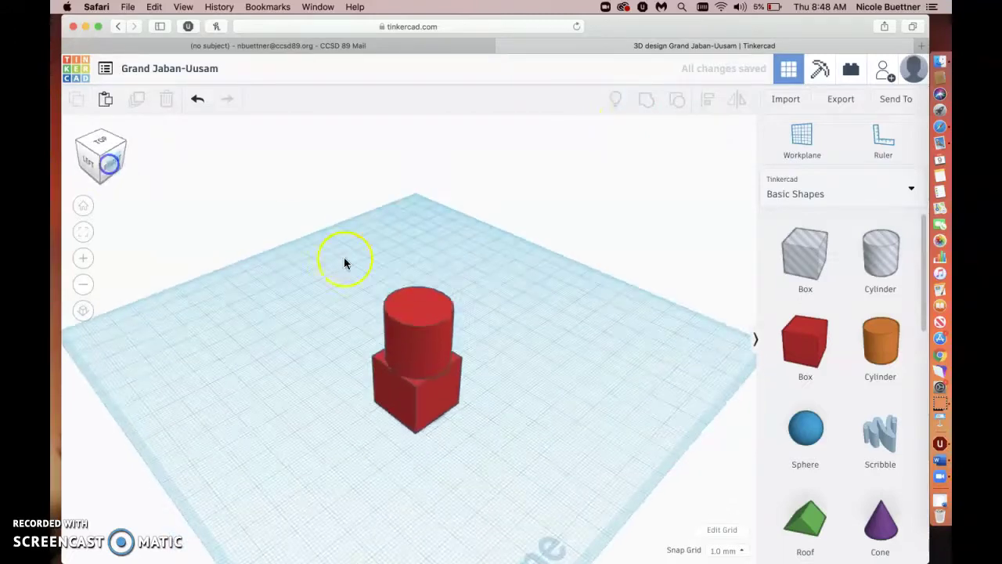
Step: Place a solid cylinder on the workplane near the grouped shape and shrink its base to about 8 by 8 mm
left_click(424, 359)
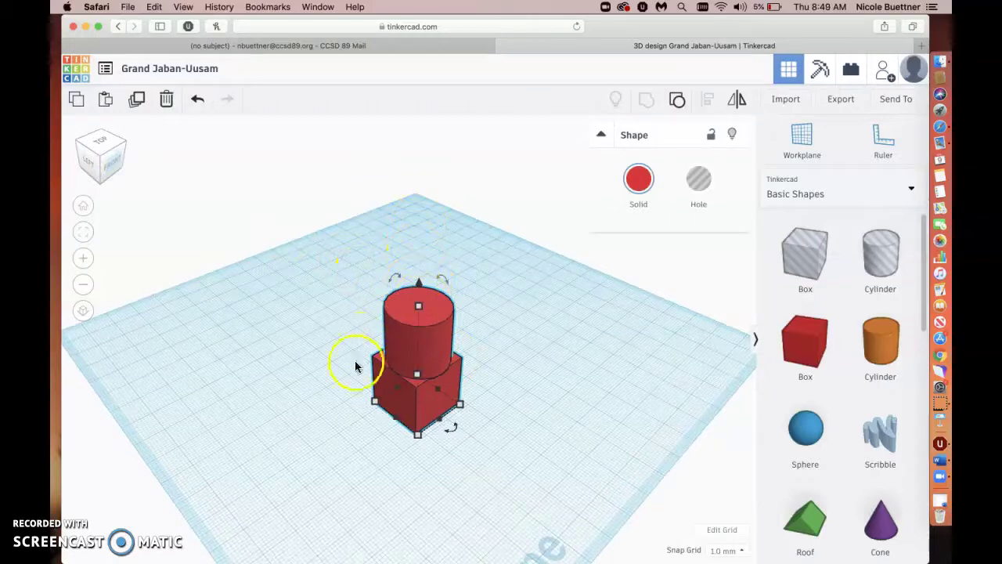
left_click(102, 168)
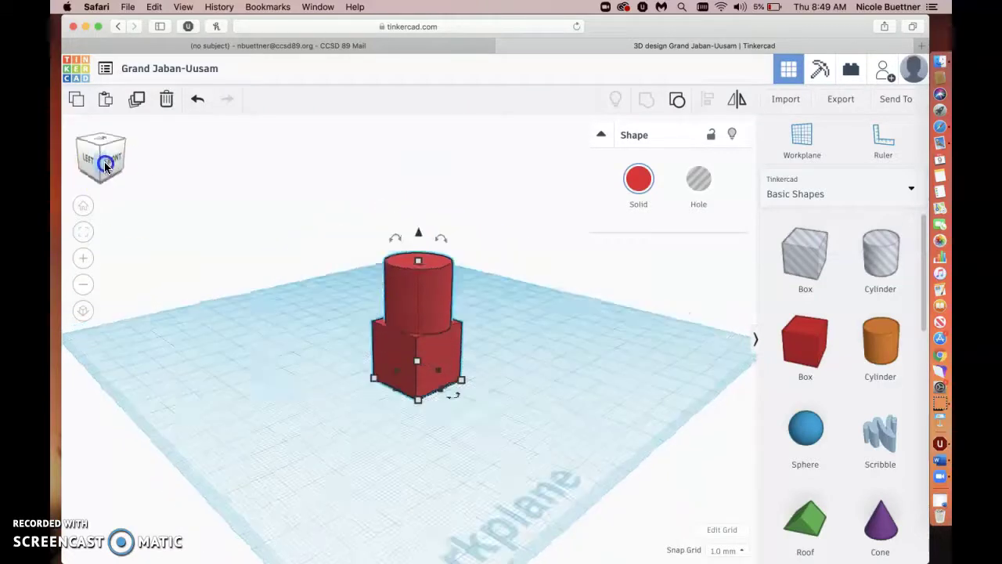
left_click(362, 384)
left_click(778, 308)
left_click(878, 341)
left_click(351, 460)
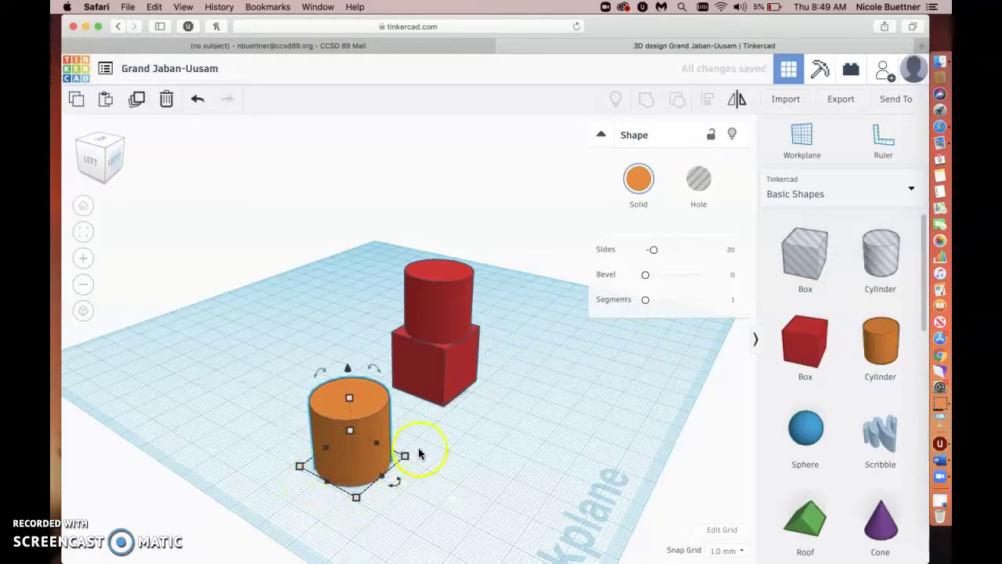
left_click_drag(408, 458, 349, 464)
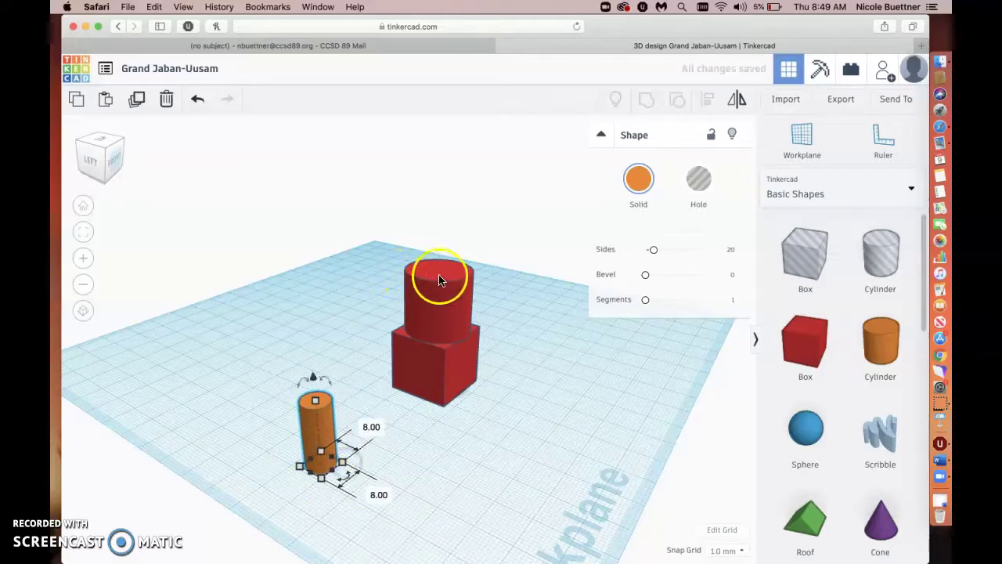
Step: Raise the narrow orange cylinder 24 mm and position it within the top of the red cylinder
left_click_drag(320, 425, 427, 384)
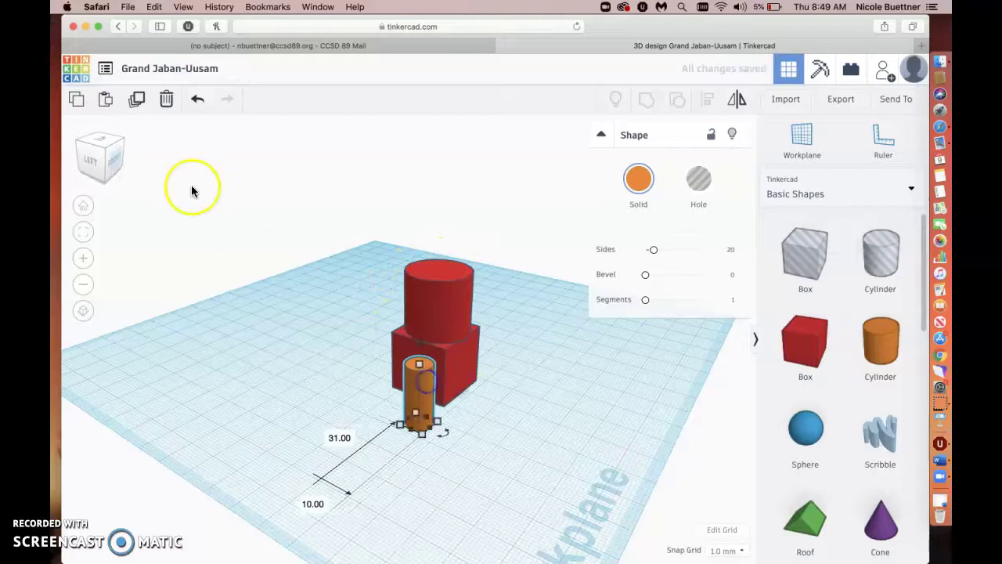
left_click(105, 170)
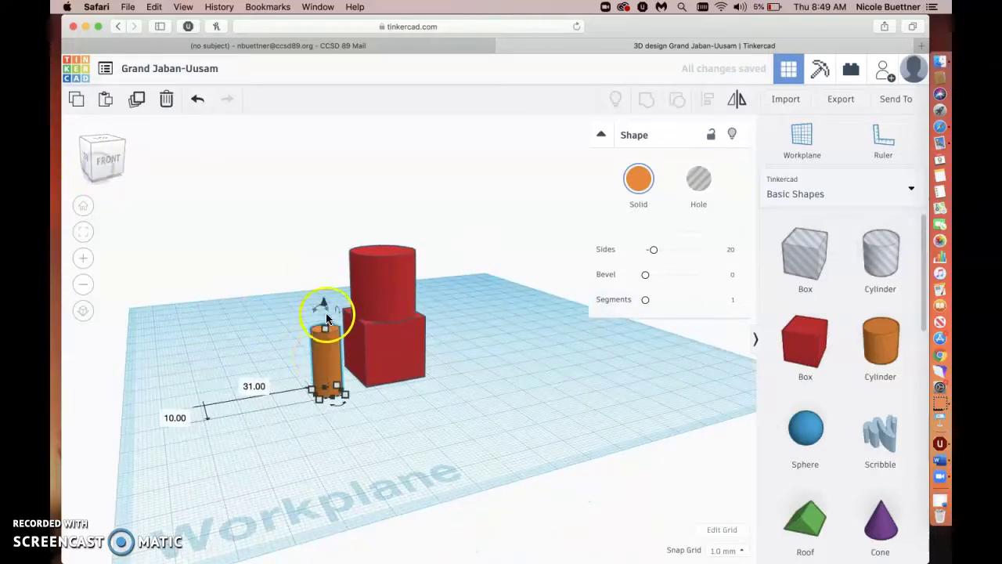
left_click_drag(324, 305, 317, 222)
left_click(122, 160)
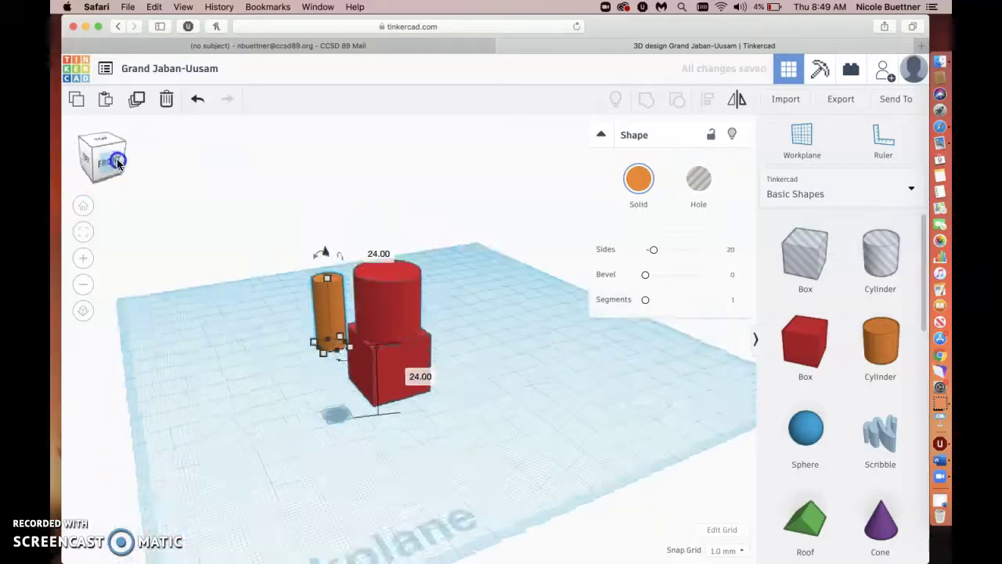
left_click_drag(451, 443, 460, 367)
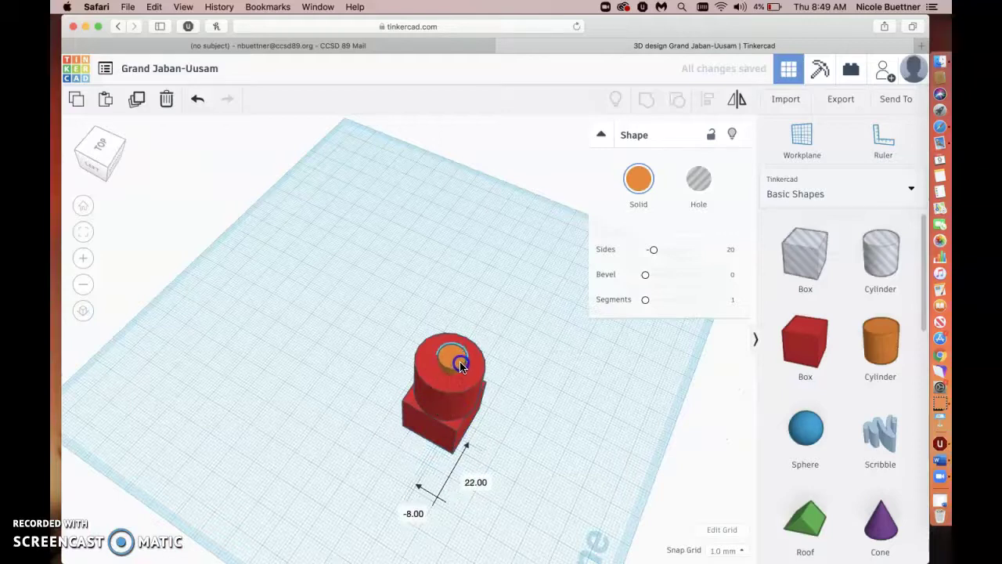
left_click(112, 154)
mouse_move(102, 152)
left_mouse_down()
mouse_move(95, 159)
mouse_move(110, 162)
mouse_move(118, 149)
mouse_move(110, 156)
left_mouse_up()
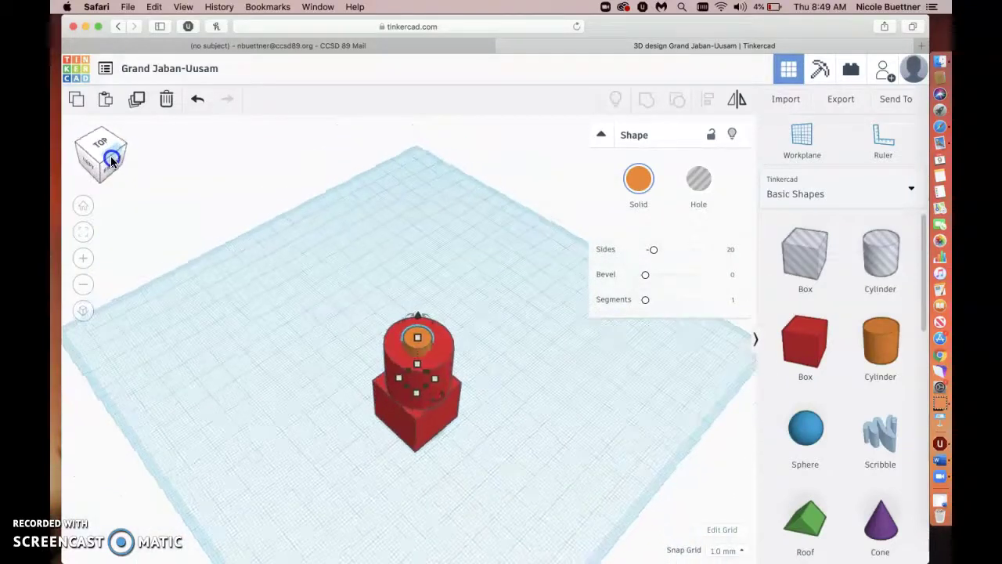
Step: Turn the narrow cylinder inside the red cylinder into a hole and deselect it
left_click(318, 376)
left_click(394, 345)
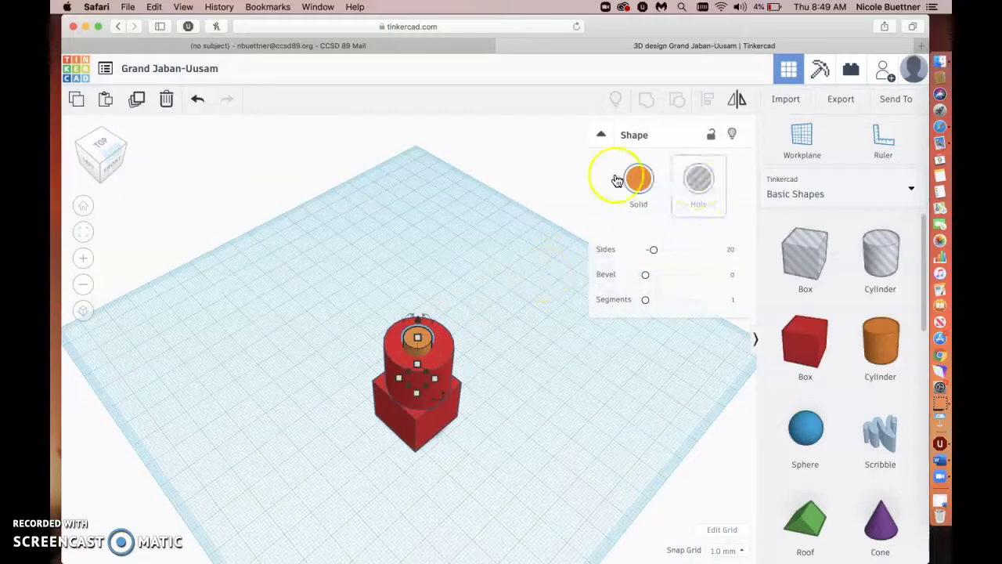
left_click(702, 177)
left_click(639, 177)
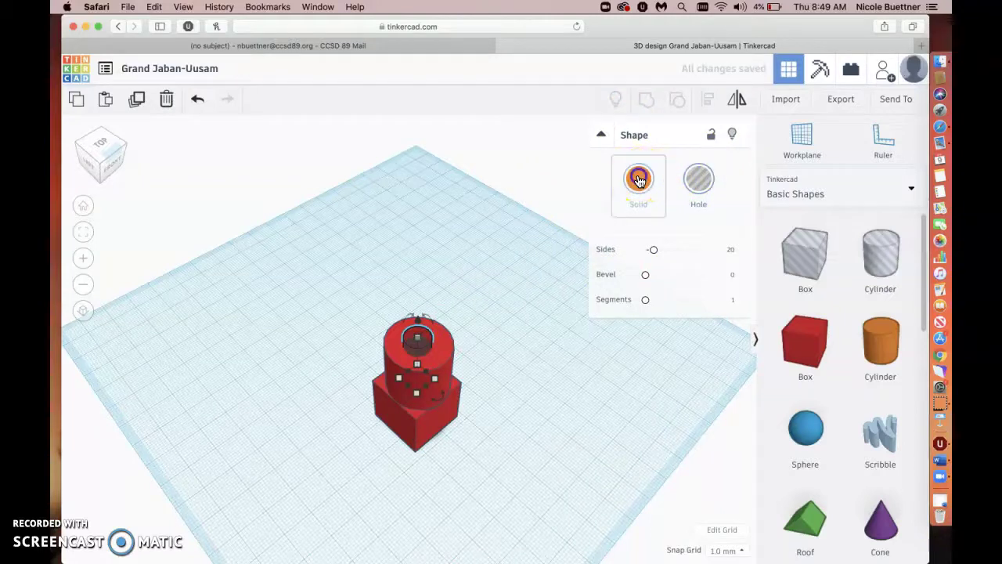
left_click(700, 182)
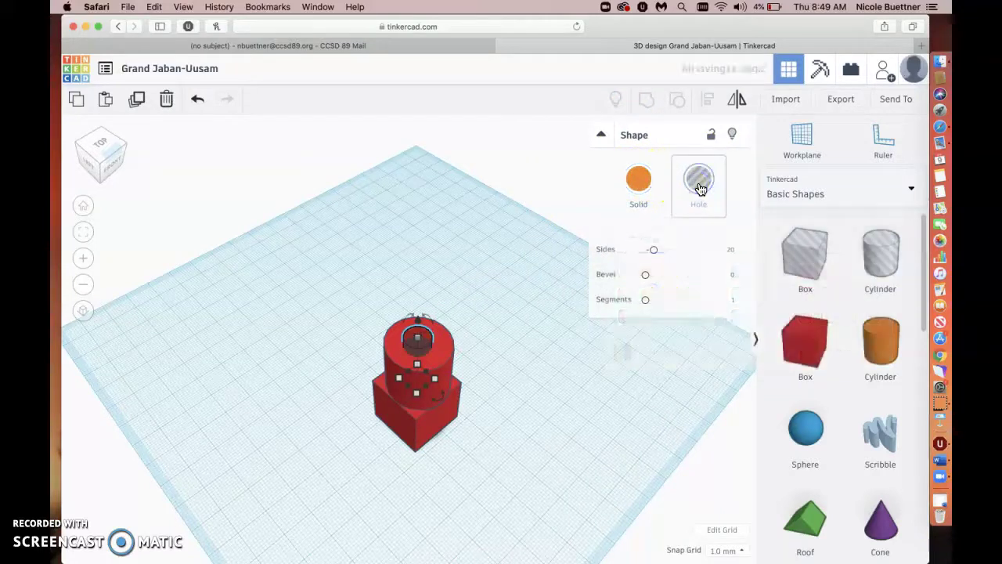
left_click(346, 257)
Step: Group the hole cylinder with the red stack to cut a round hole into its top
mouse_move(111, 163)
left_mouse_down()
mouse_move(120, 160)
mouse_move(111, 162)
left_mouse_up()
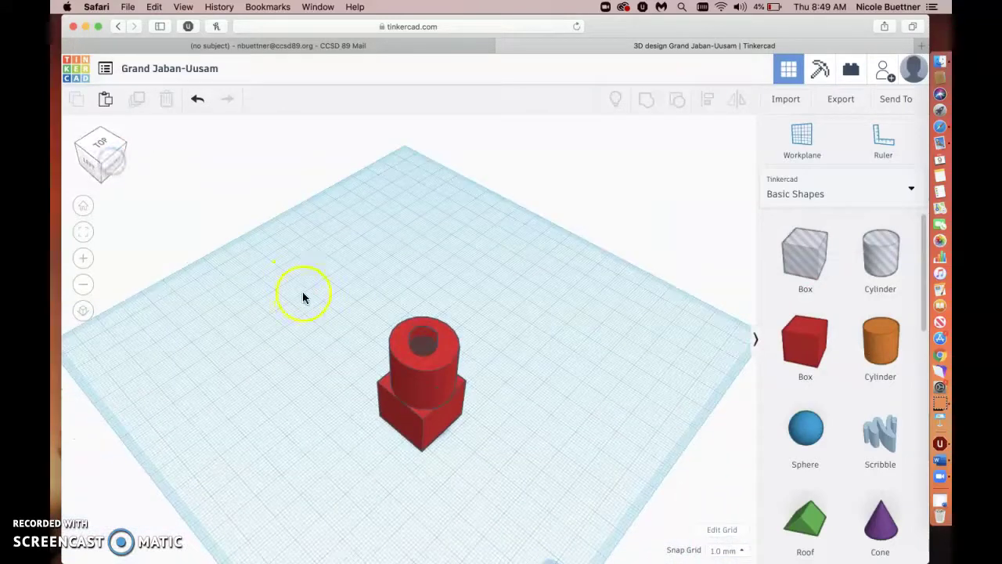
left_click_drag(520, 472, 520, 472)
left_click(650, 103)
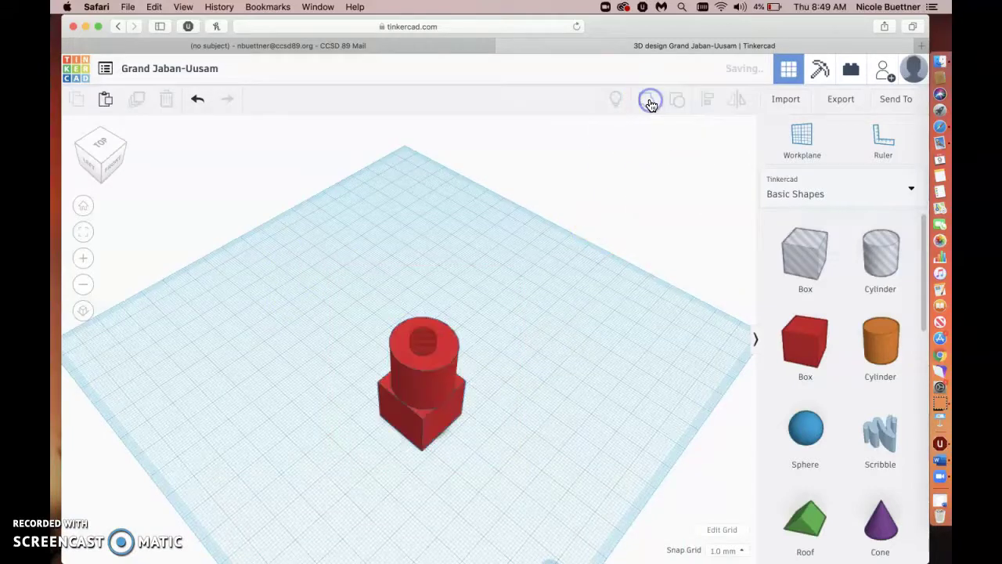
left_click(224, 321)
Step: Place a 20 mm box overlapping one corner of the stack's base and turn it into a hole
left_click(106, 141)
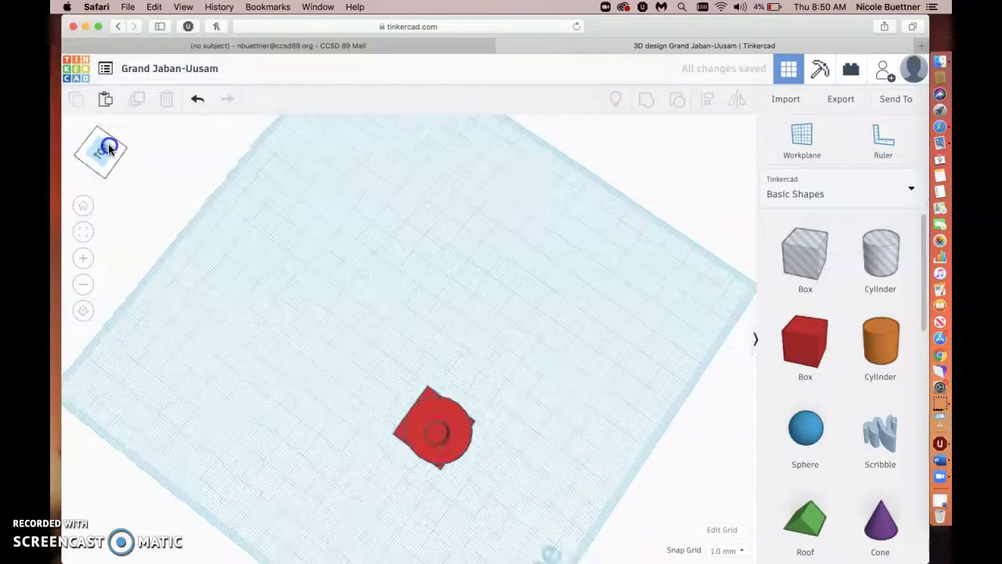
right_click_drag(324, 298, 427, 409)
scroll(428, 409, "up", 3)
left_click(120, 161)
mouse_move(110, 156)
left_mouse_down()
mouse_move(91, 150)
mouse_move(102, 152)
left_mouse_up()
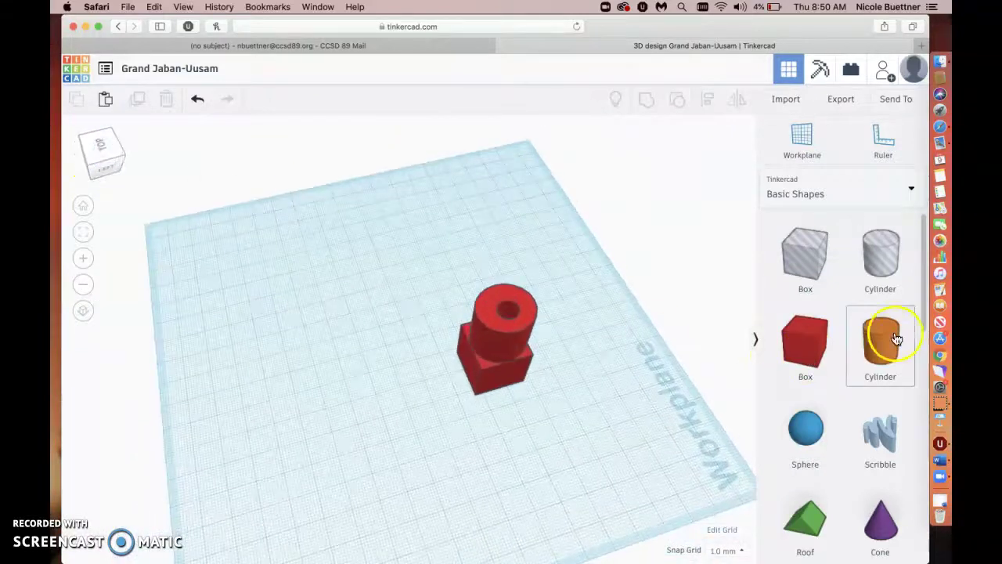
left_click_drag(804, 347, 476, 401)
left_click(698, 186)
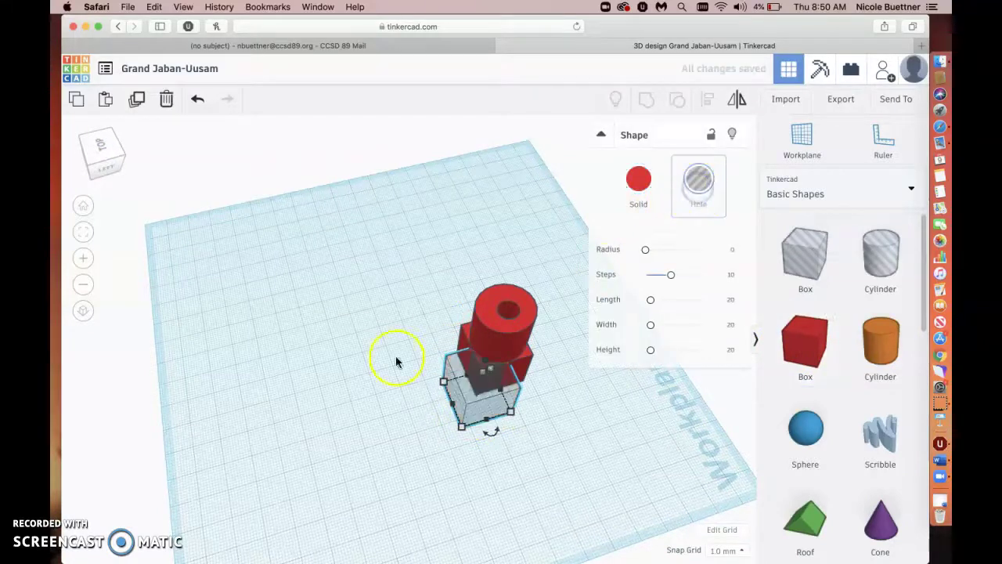
left_click(376, 371)
Step: Group the hole box with the red stack to cut the overlapped corner out of its base
left_click_drag(575, 464, 575, 466)
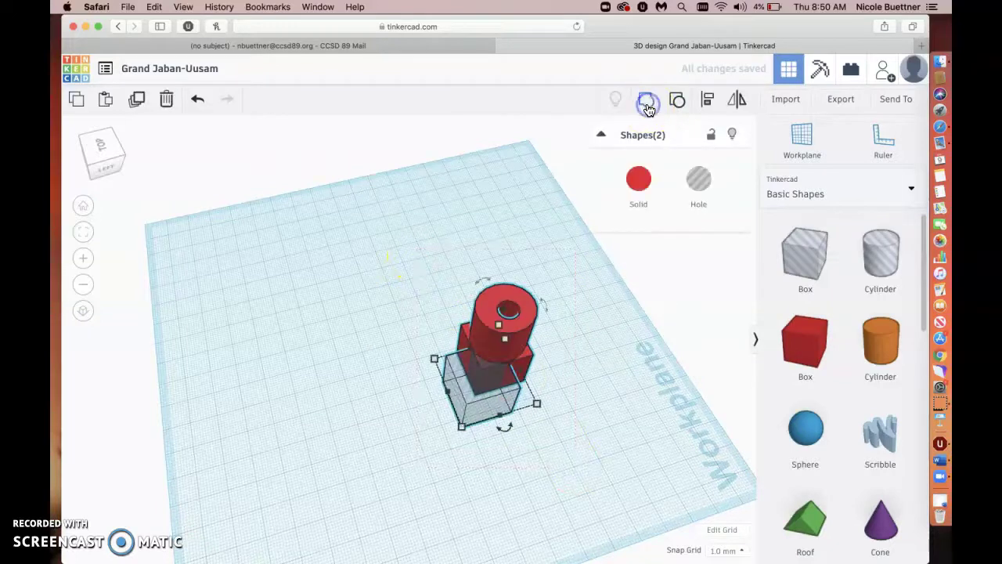
left_click(647, 106)
left_click(439, 229)
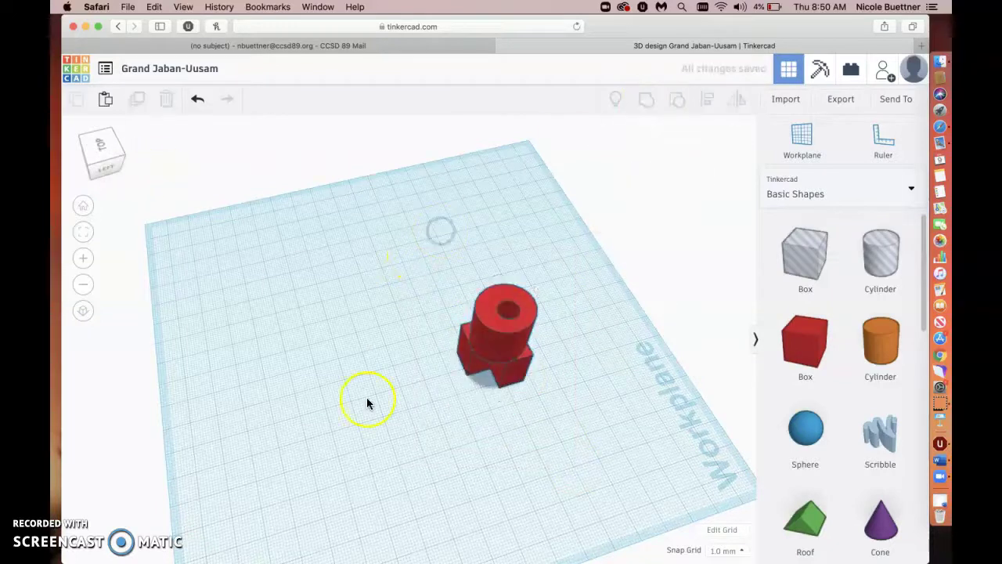
Step: Examine the round hole and the notched base from several angles, and browse further through the basic shapes
left_click(113, 156)
scroll(391, 288, "up", 3)
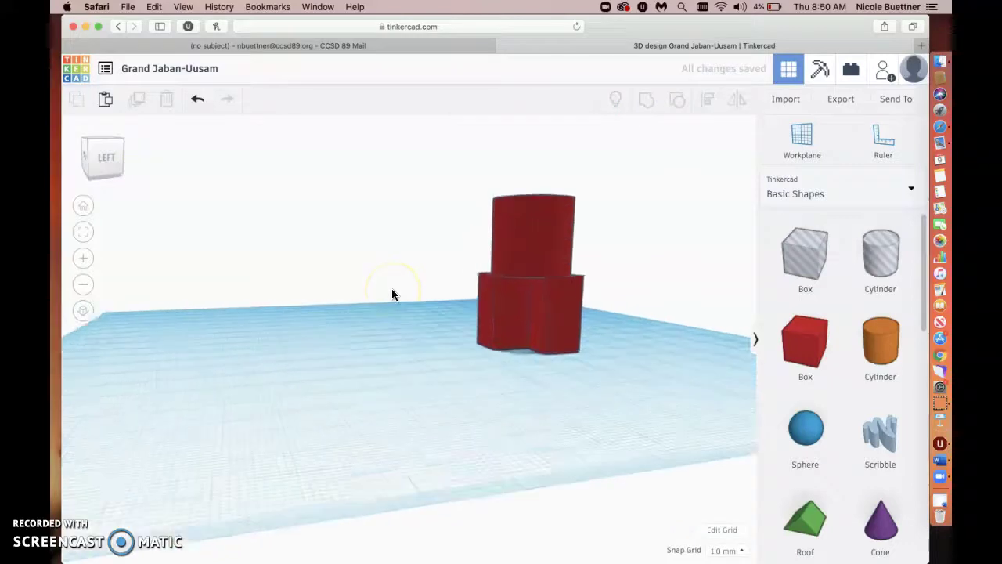
left_click(111, 156)
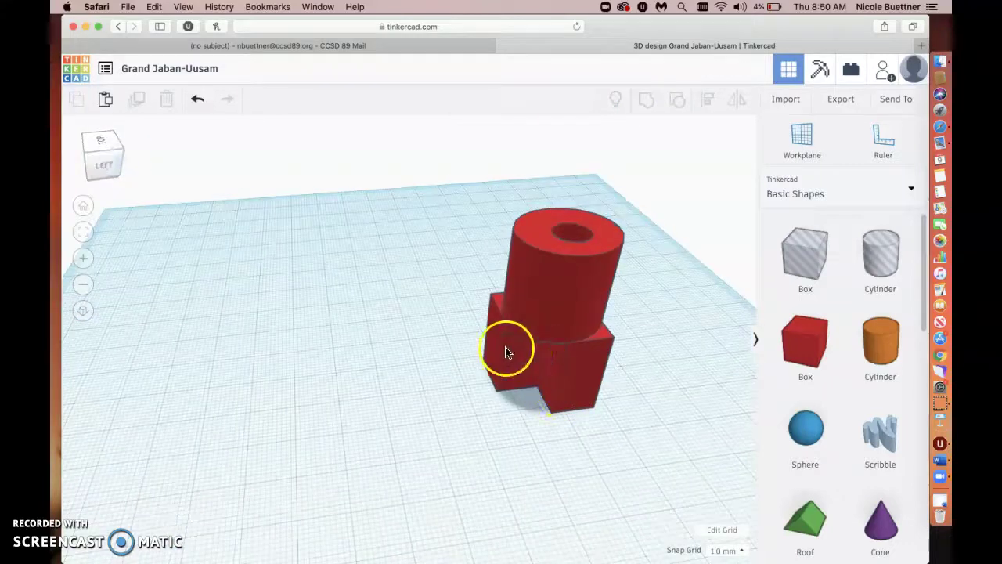
left_click(108, 155)
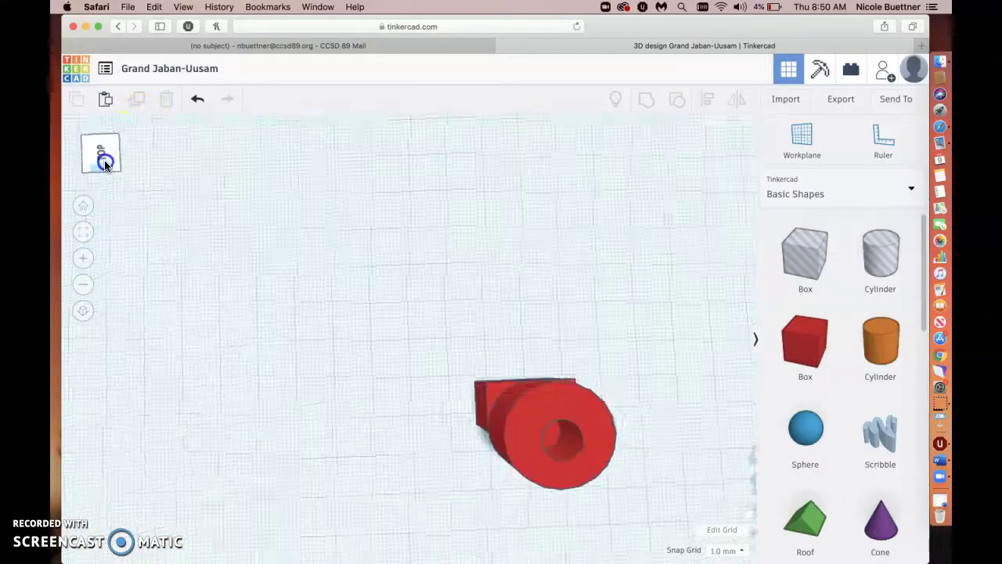
left_click_drag(99, 160, 170, 175)
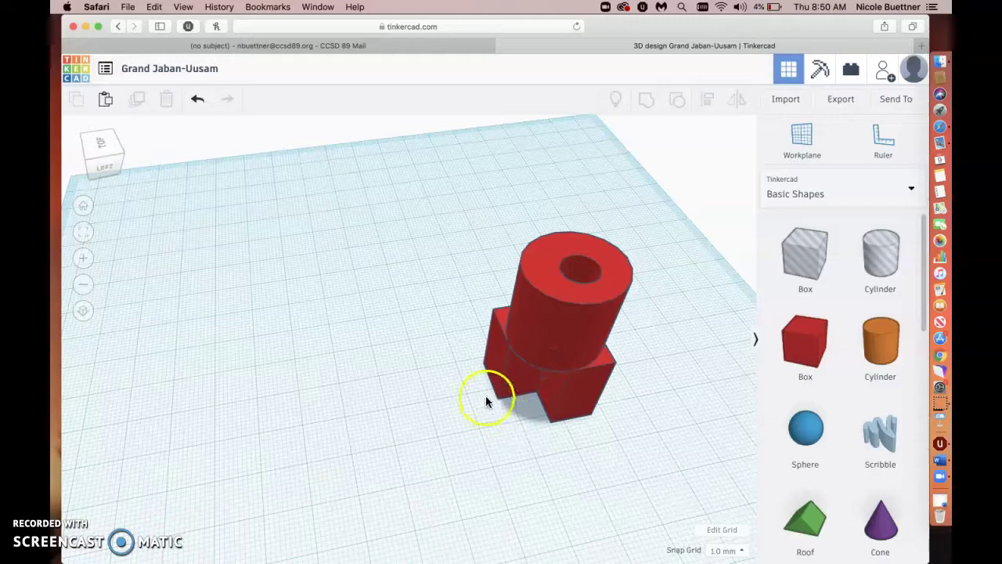
mouse_move(102, 151)
left_mouse_down()
mouse_move(105, 143)
mouse_move(96, 166)
left_mouse_up()
scroll(113, 200, "down", 5)
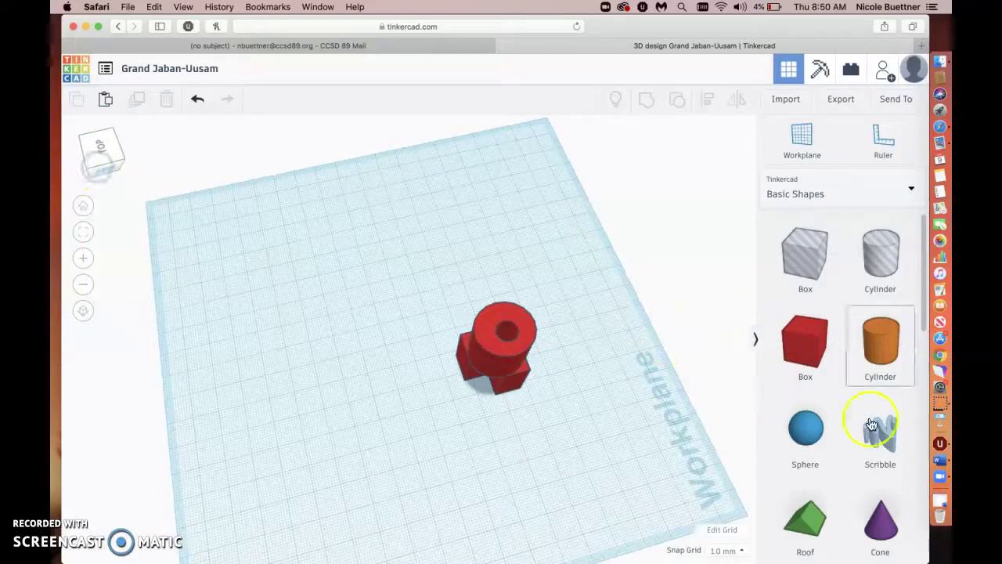
scroll(850, 434, "down", 5)
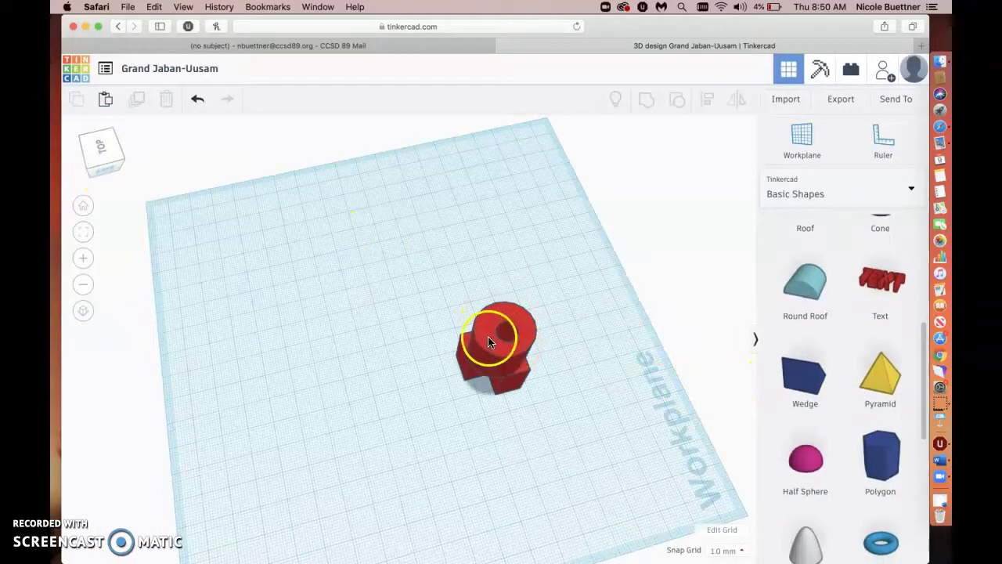
Step: Resize the footprint of the whole grouped shape to about 30 by 28 mm
mouse_move(95, 149)
left_mouse_down()
mouse_move(91, 156)
mouse_move(110, 155)
mouse_move(96, 154)
left_mouse_up()
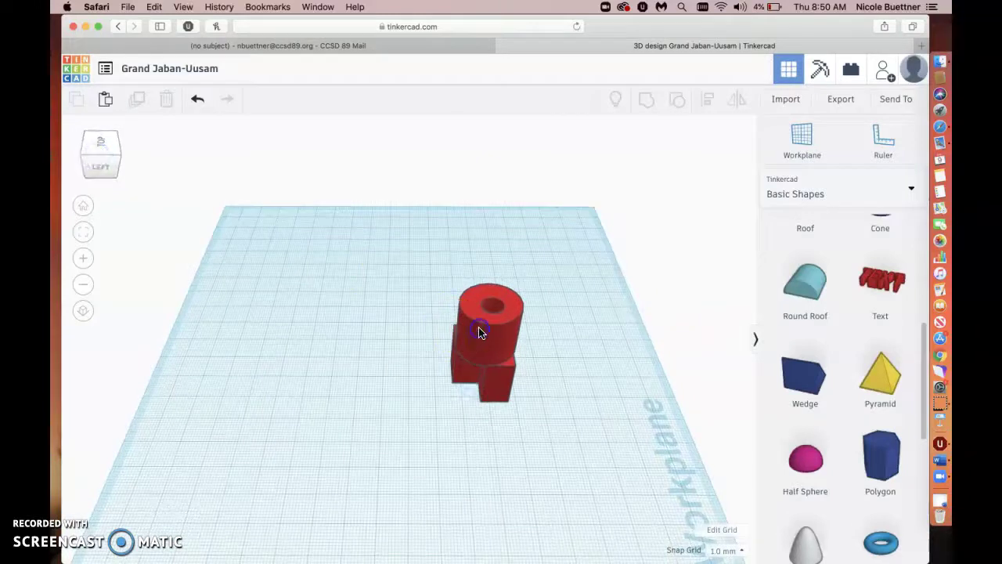
left_click(481, 333)
left_click_drag(438, 402, 468, 442)
left_click_drag(438, 392, 428, 420)
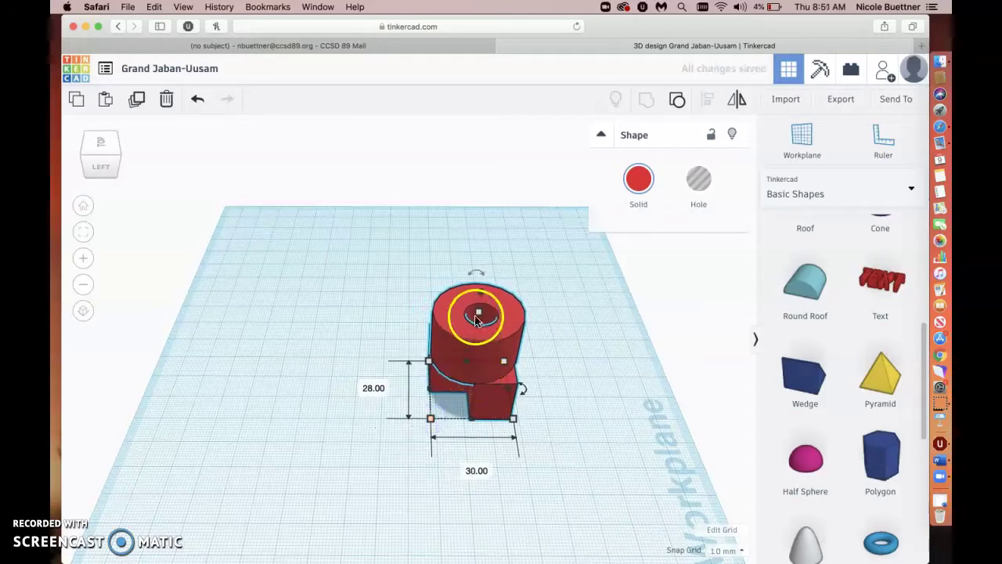
Step: Raise the grouped shape 15 mm above the workplane and lower it 20 mm so its base sits 5 mm below
left_click_drag(487, 248, 481, 306)
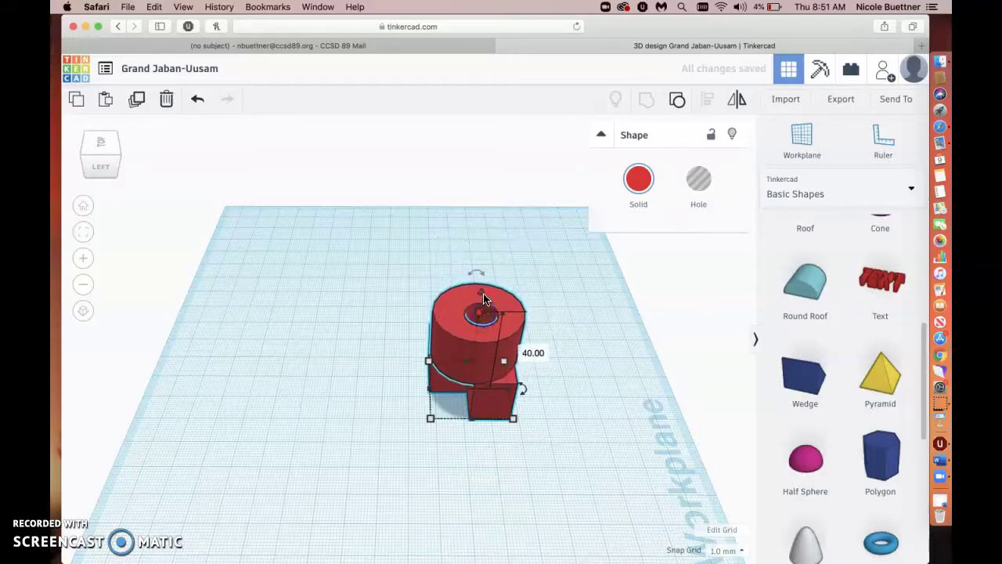
mouse_move(486, 263)
left_mouse_down()
mouse_move(481, 224)
mouse_move(481, 252)
left_mouse_up()
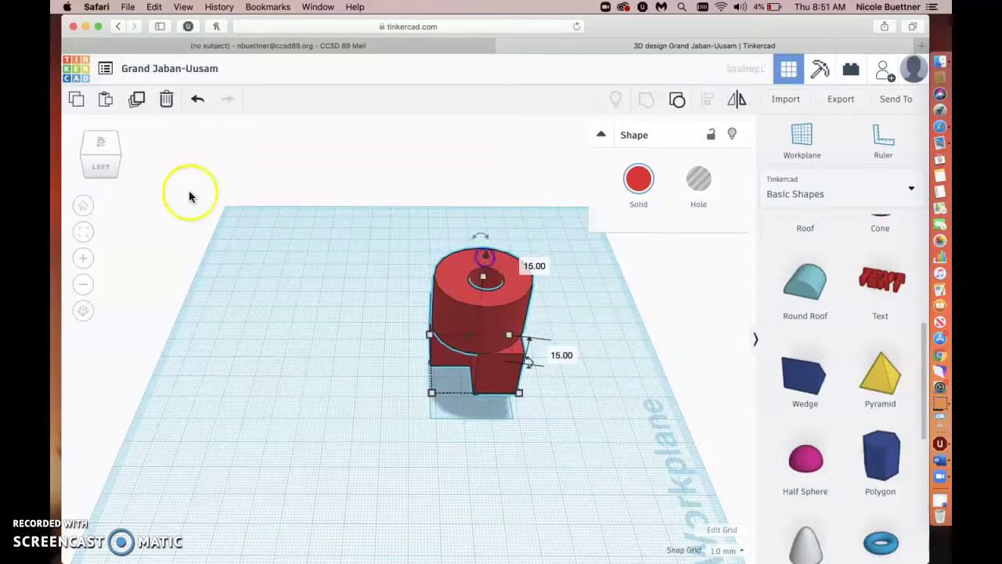
left_click(105, 146)
left_click_drag(478, 179, 486, 239)
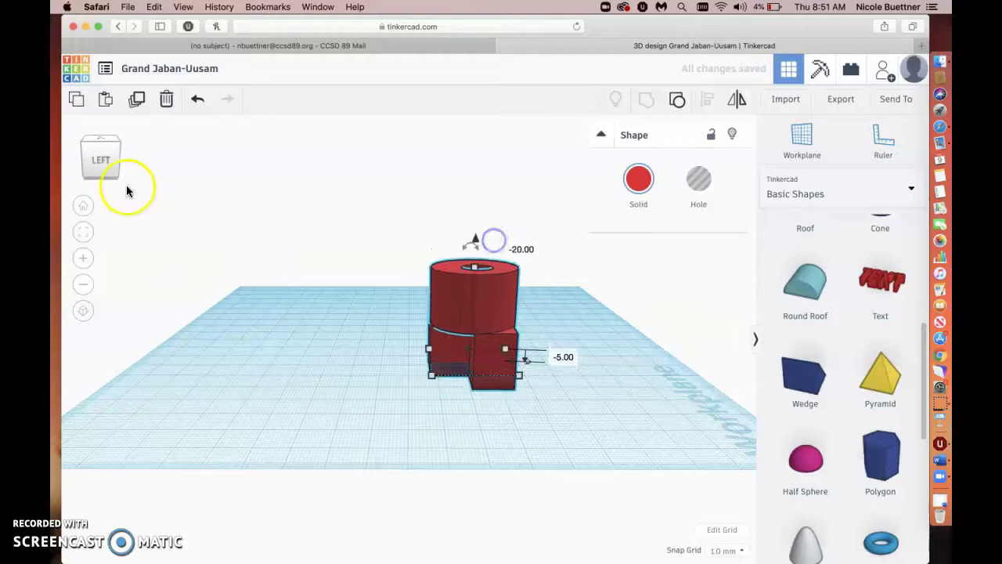
left_click(112, 166)
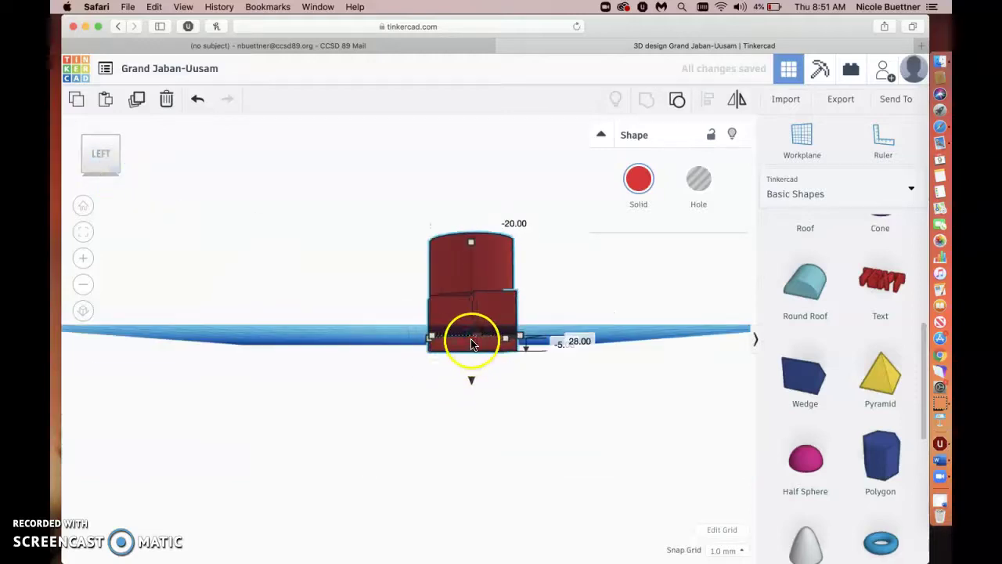
Step: Raise the grouped shape 5 mm so its base rests on the workplane at height 0
left_click(101, 149)
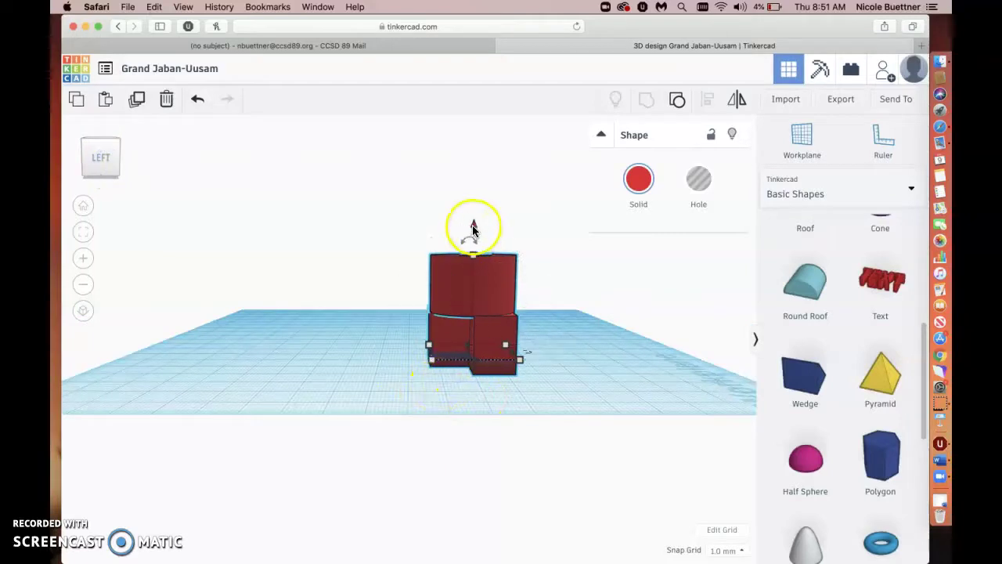
left_click_drag(473, 227, 473, 216)
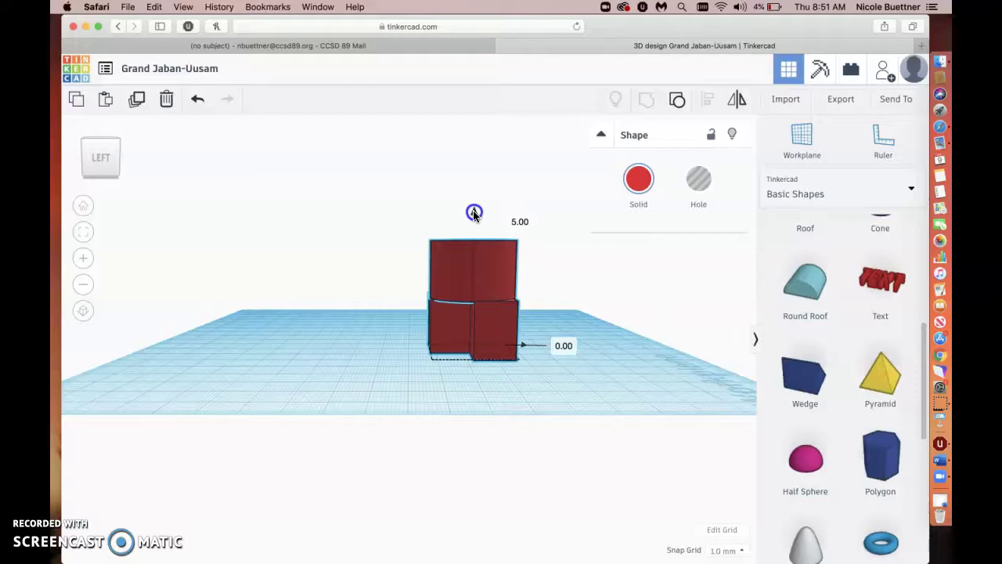
left_click_drag(473, 214, 474, 214)
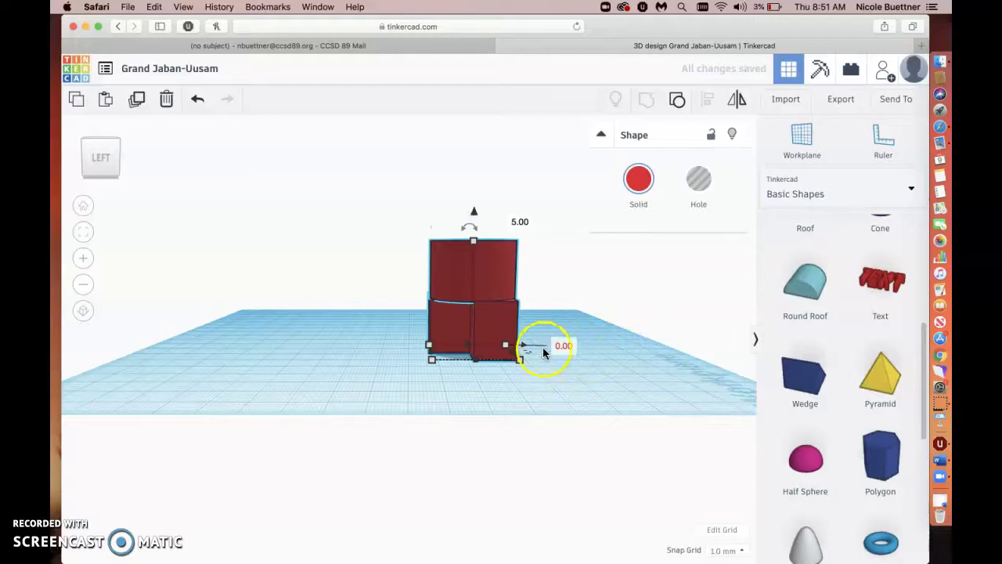
scroll(466, 285, "up", 5)
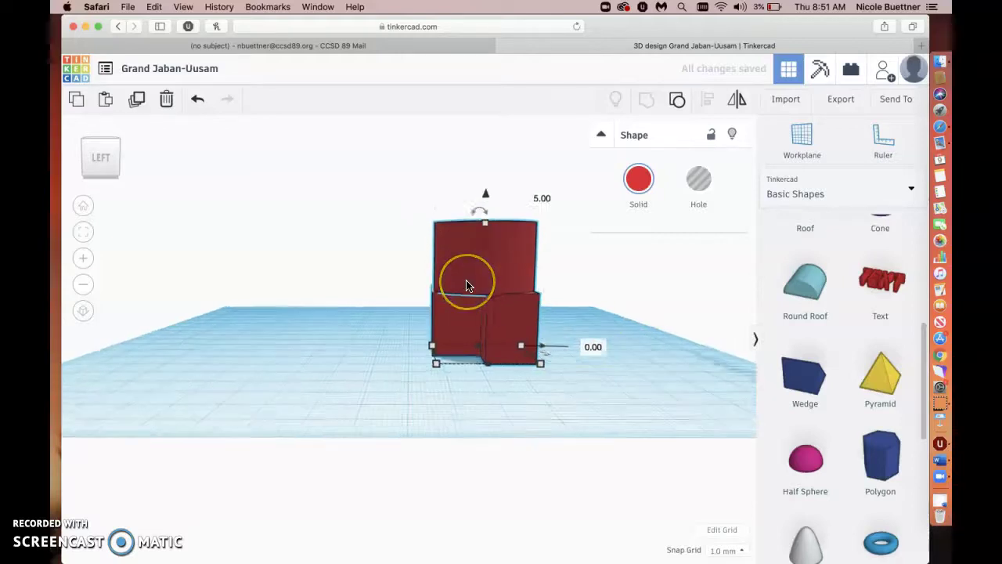
Step: Lower the grouped shape 1 mm below the workplane, and raise it 3 mm so its base sits 2 mm above
left_click_drag(533, 121, 532, 126)
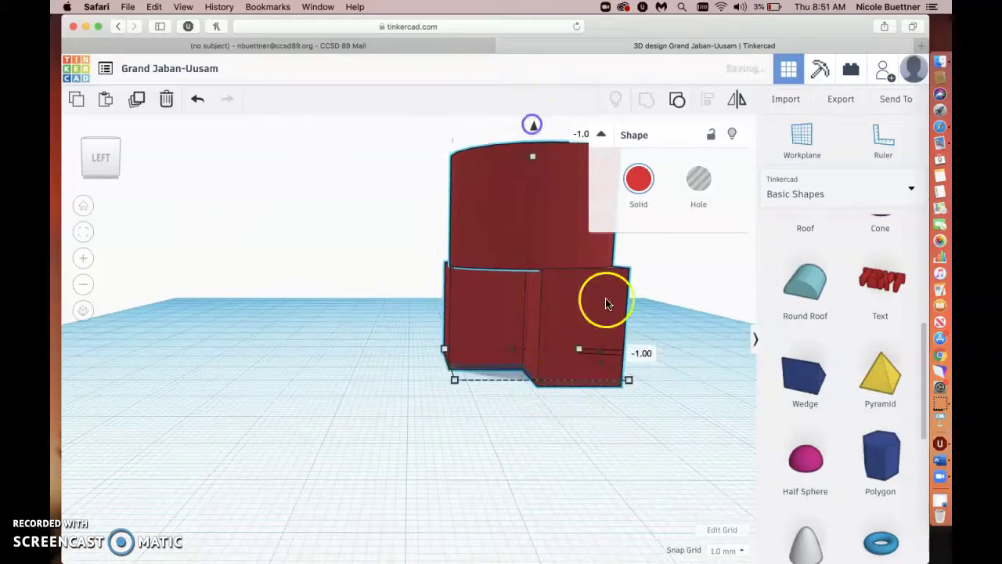
left_click_drag(113, 173, 110, 159)
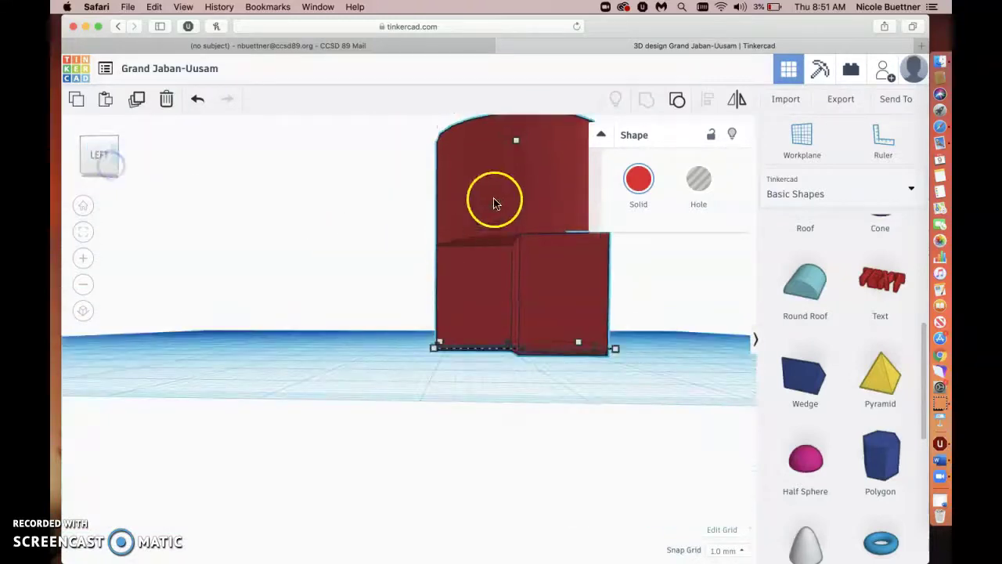
left_click(105, 161)
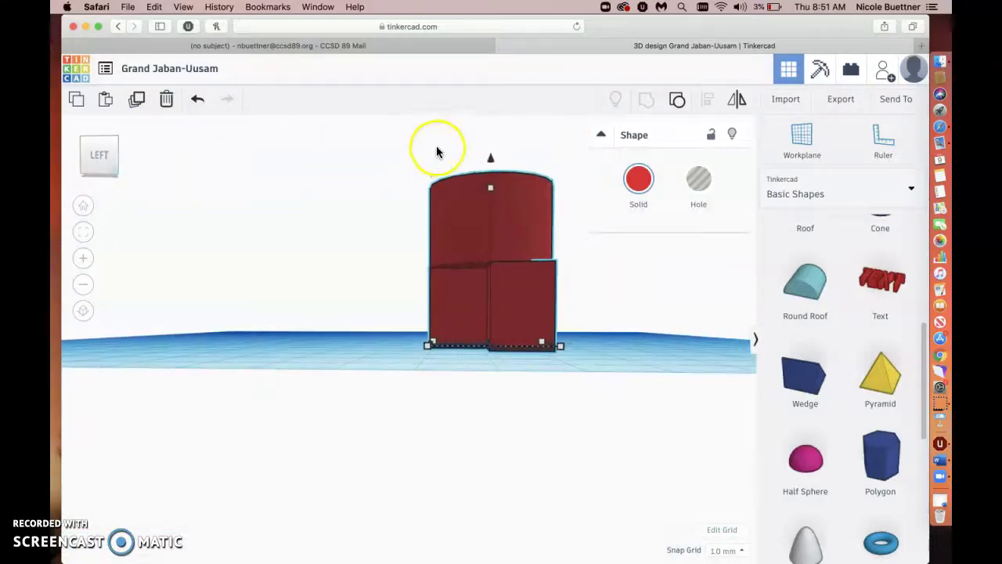
left_click_drag(490, 160, 490, 150)
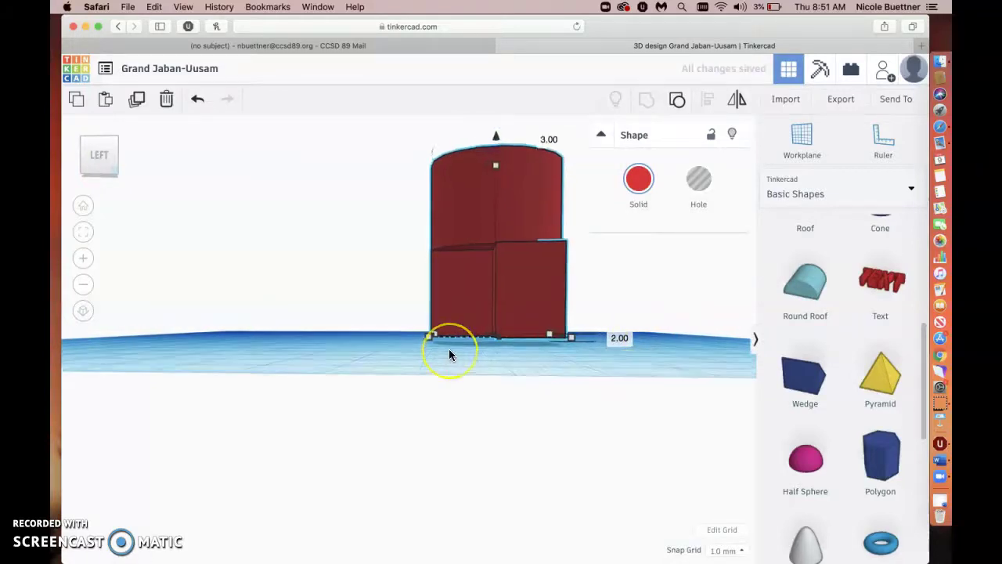
scroll(450, 350, "up", 6)
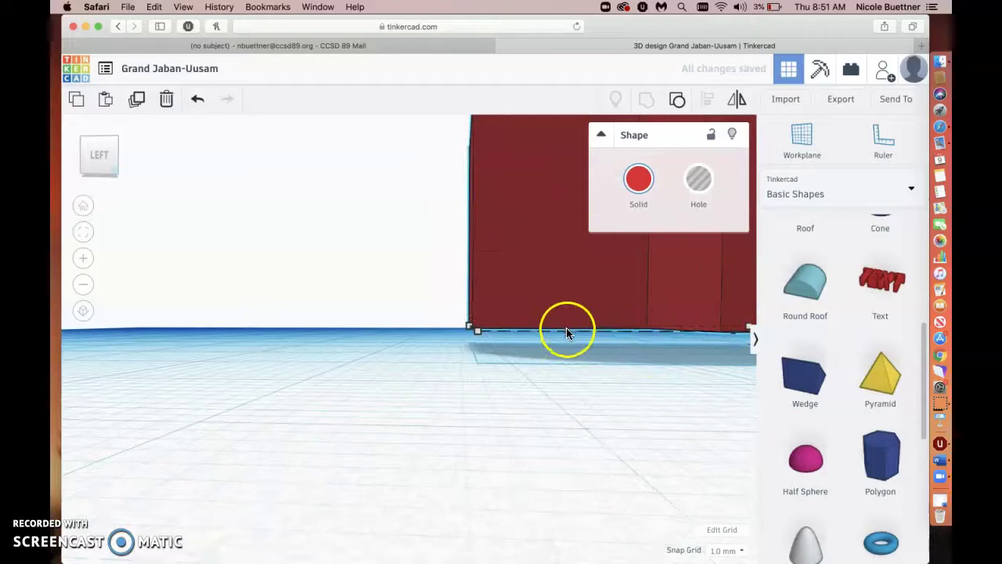
scroll(517, 366, "down", 5)
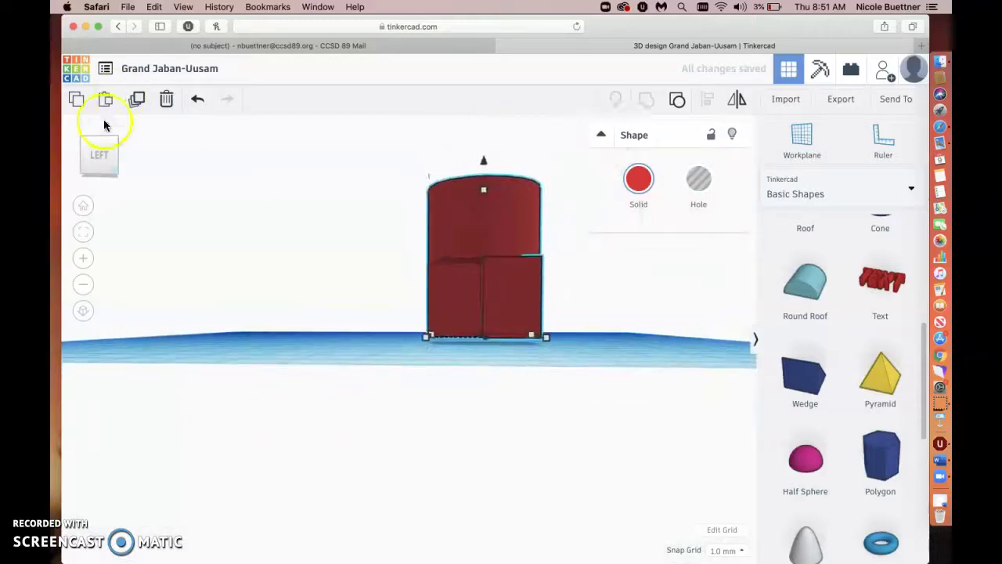
Step: Lower the grouped shape 2 mm so its base rests on the workplane at height 0, and deselect it
left_click(96, 149)
left_click_drag(491, 174, 491, 181)
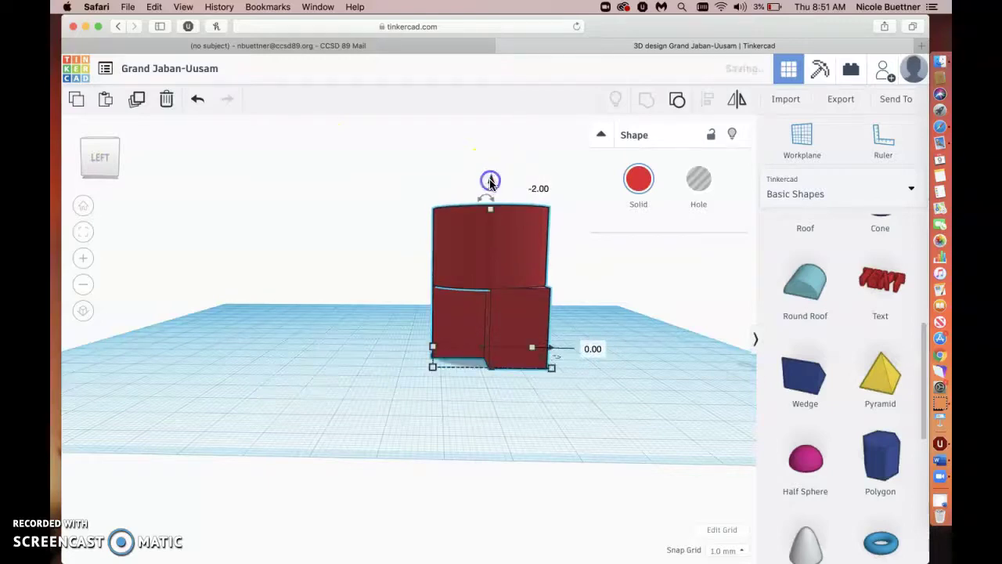
left_click(375, 271)
left_click_drag(105, 147, 113, 155)
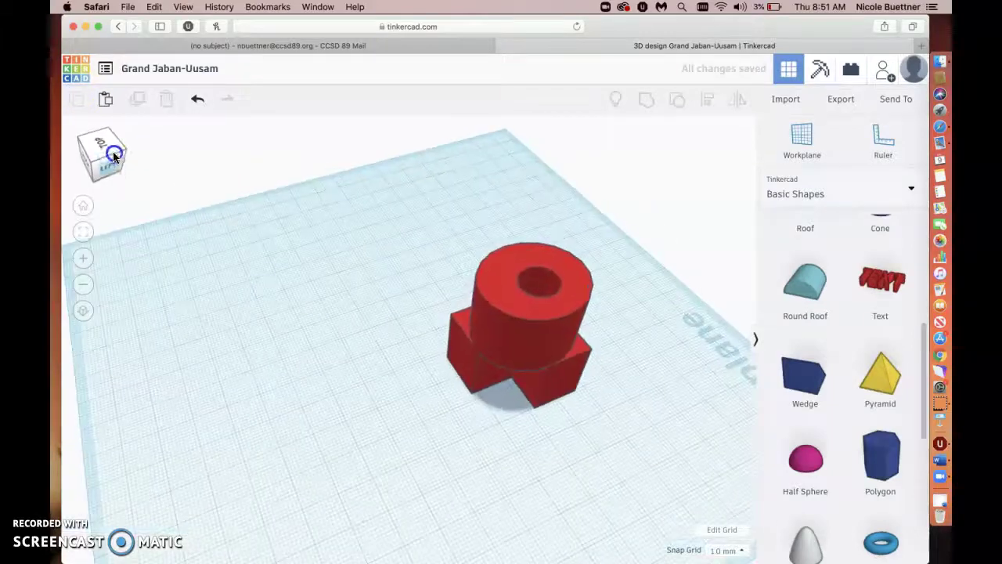
scroll(193, 237, "down", 3)
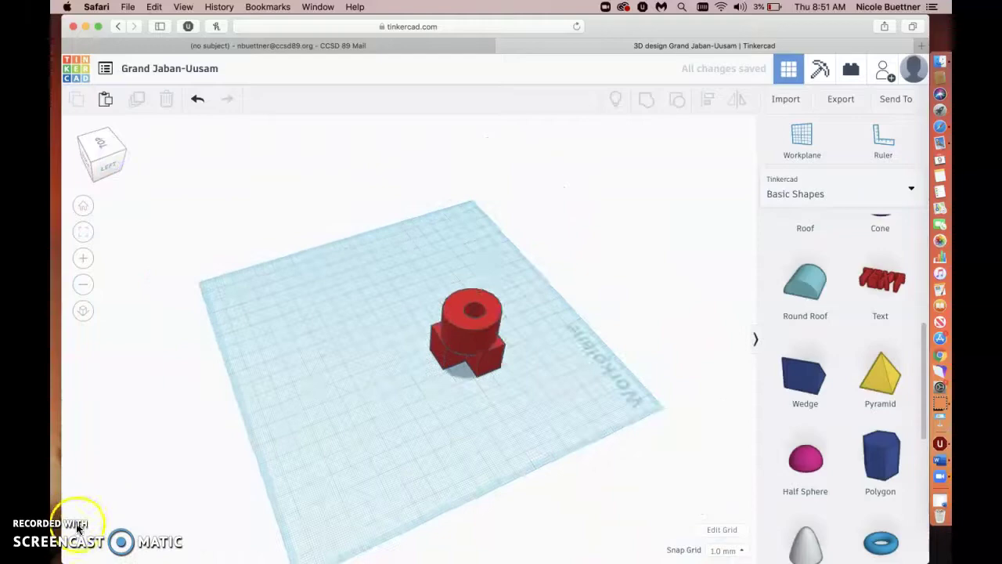